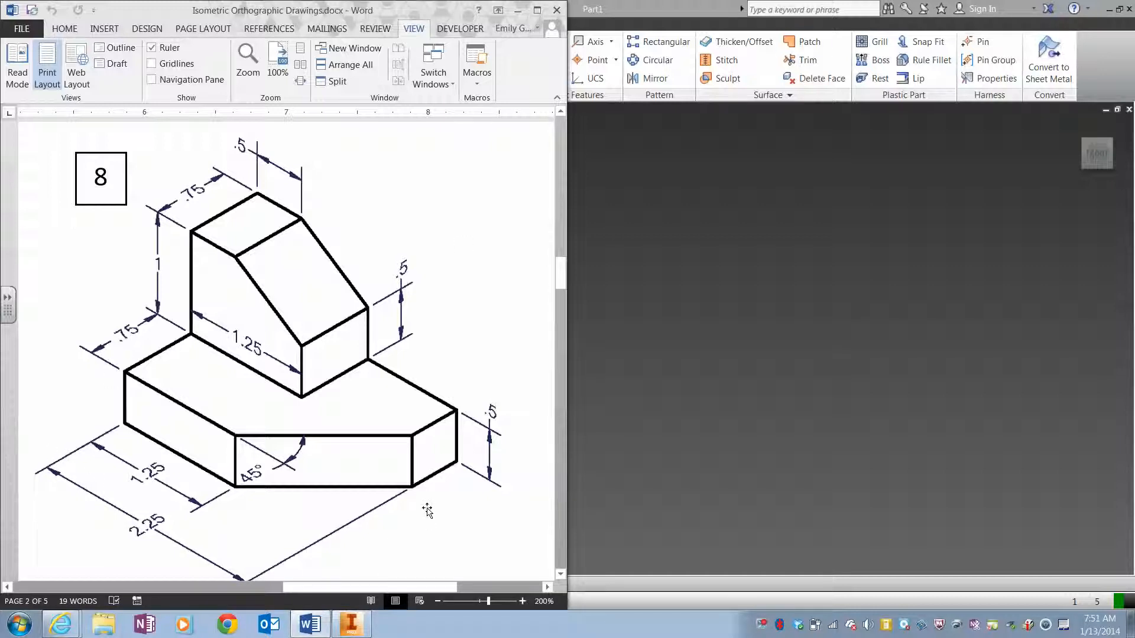
In Autodesk Inventor, sketch a 2.25 by 1.5 in rectangle from the origin on the horizontal origin plane and finish the sketch.
{"action": "double_click", "coordinate": [708, 9]}
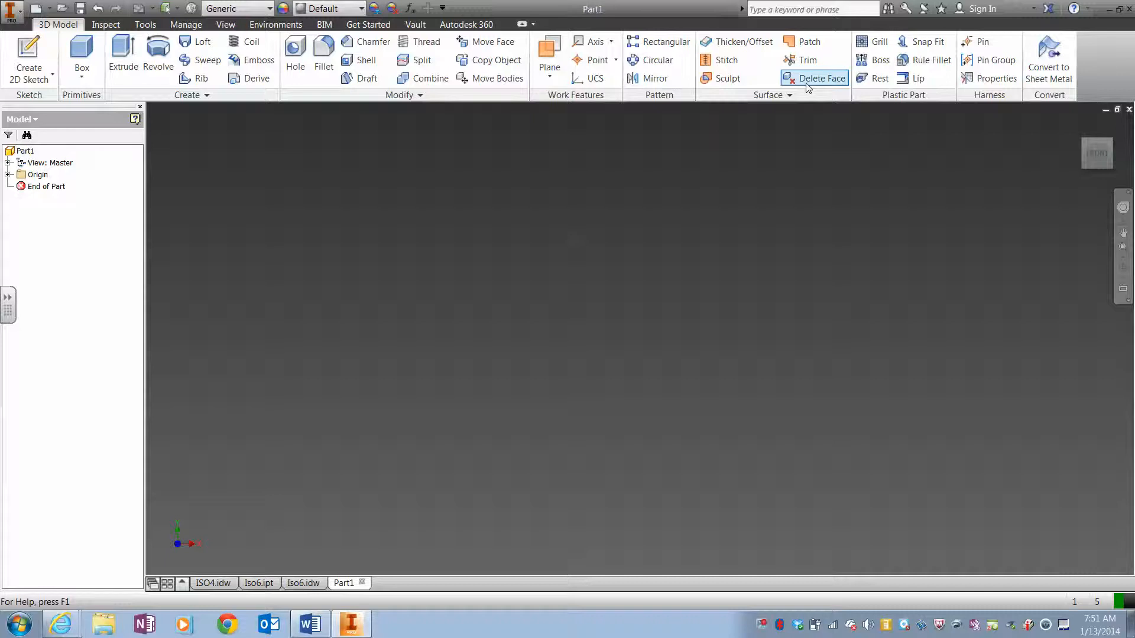
{"action": "left_click", "coordinate": [28, 58]}
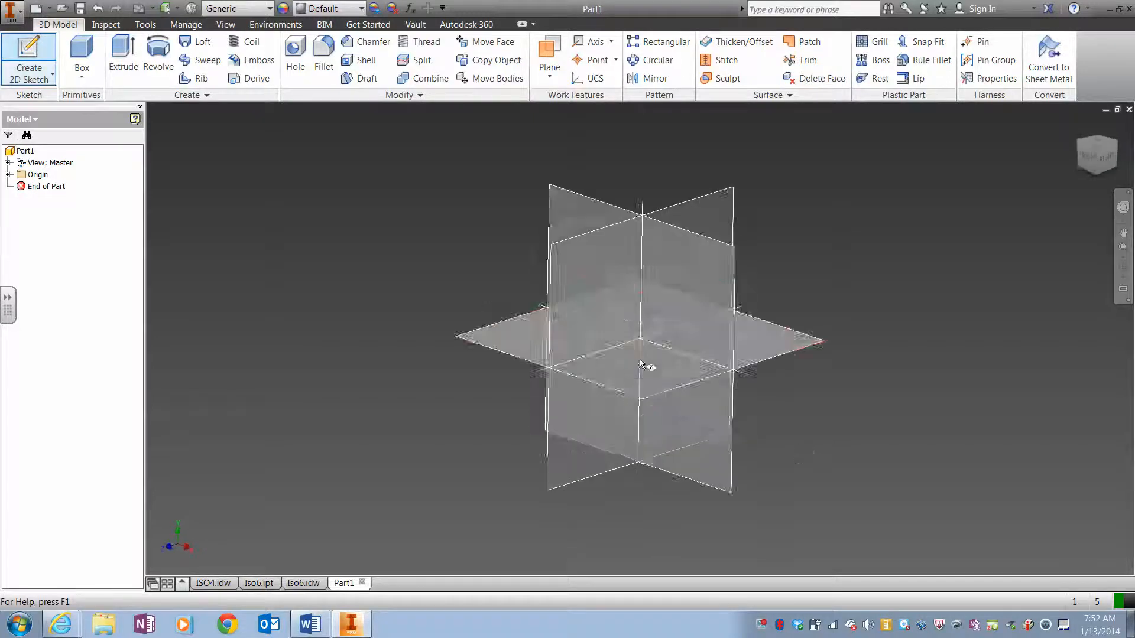
{"action": "left_click", "coordinate": [615, 406]}
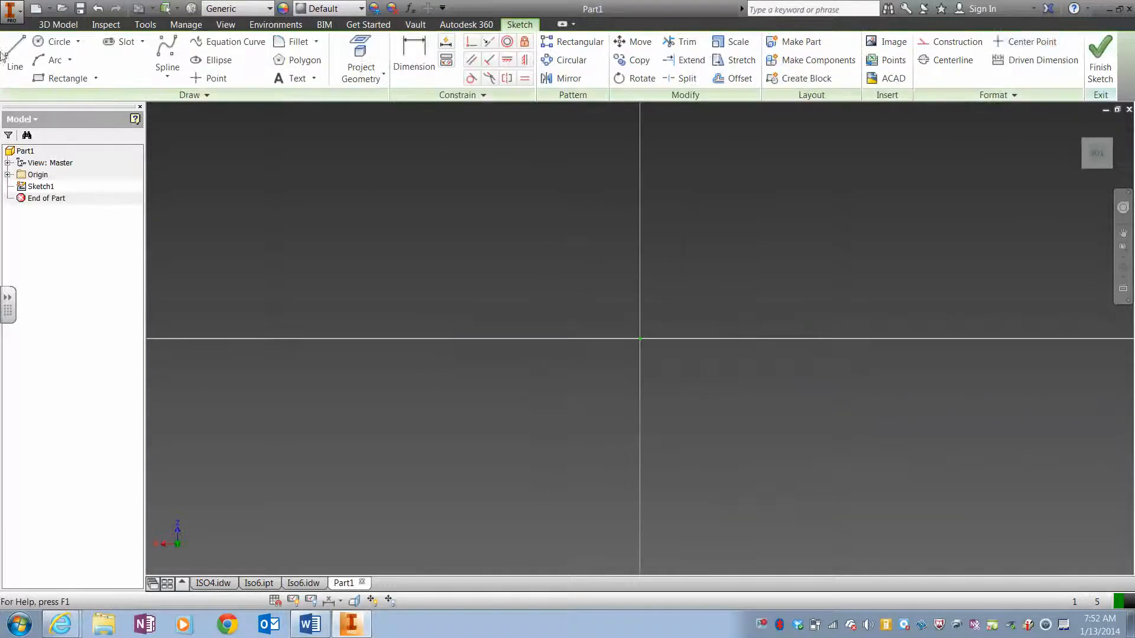
{"action": "left_click", "coordinate": [66, 78]}
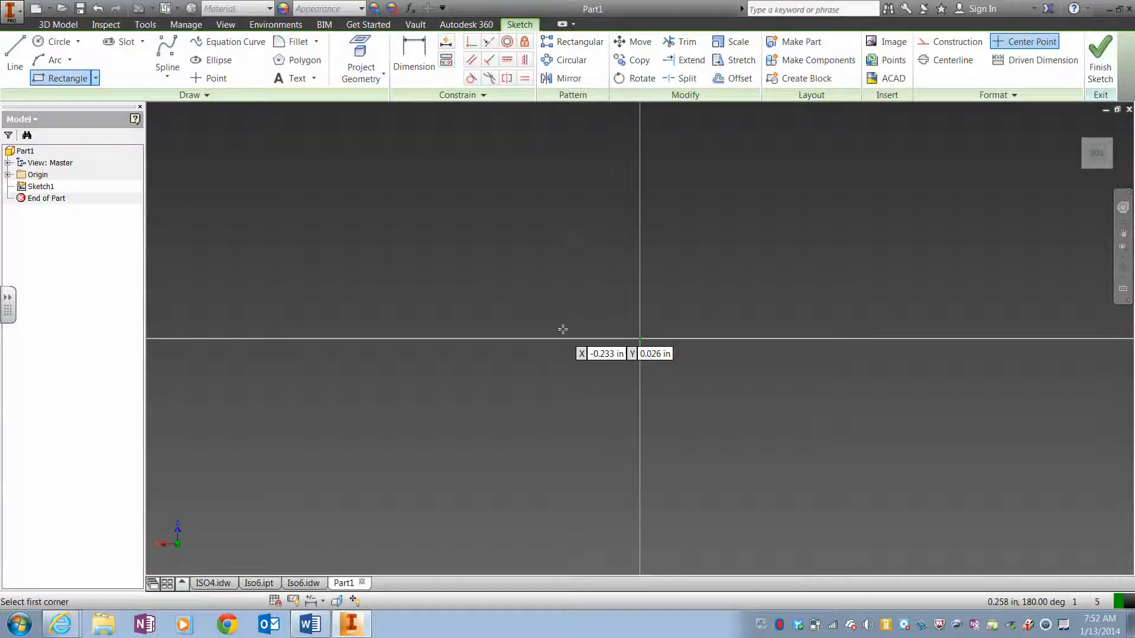
{"action": "left_click", "coordinate": [641, 338]}
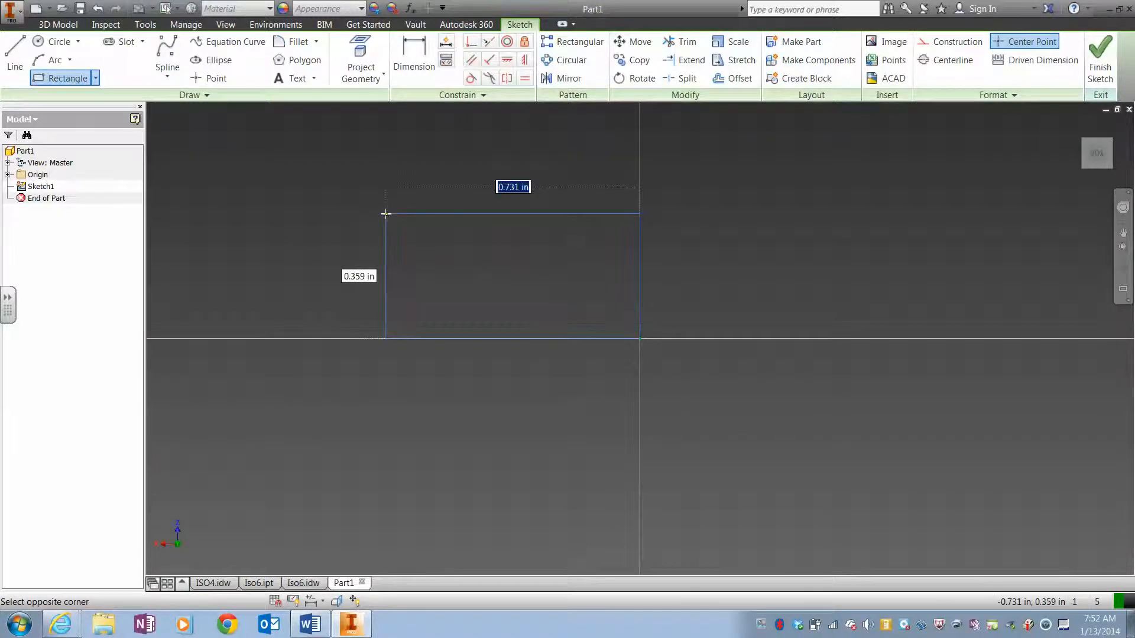
{"action": "type", "text": "2.25"}
{"action": "key", "text": "Tab"}
{"action": "type", "text": "1."}
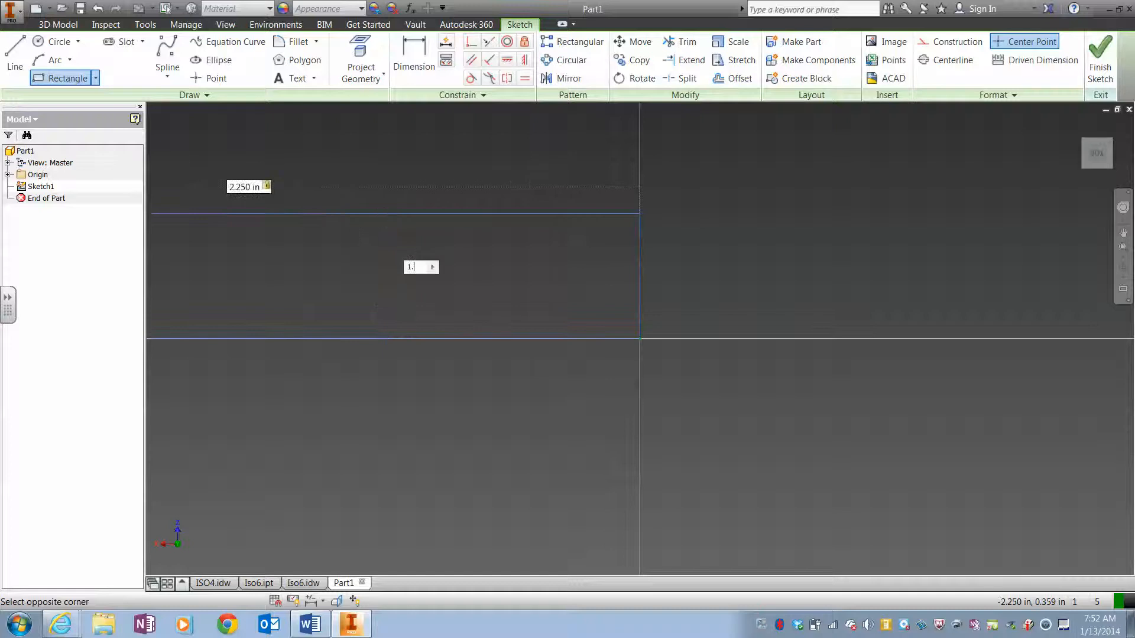
{"action": "key", "text": "Return"}
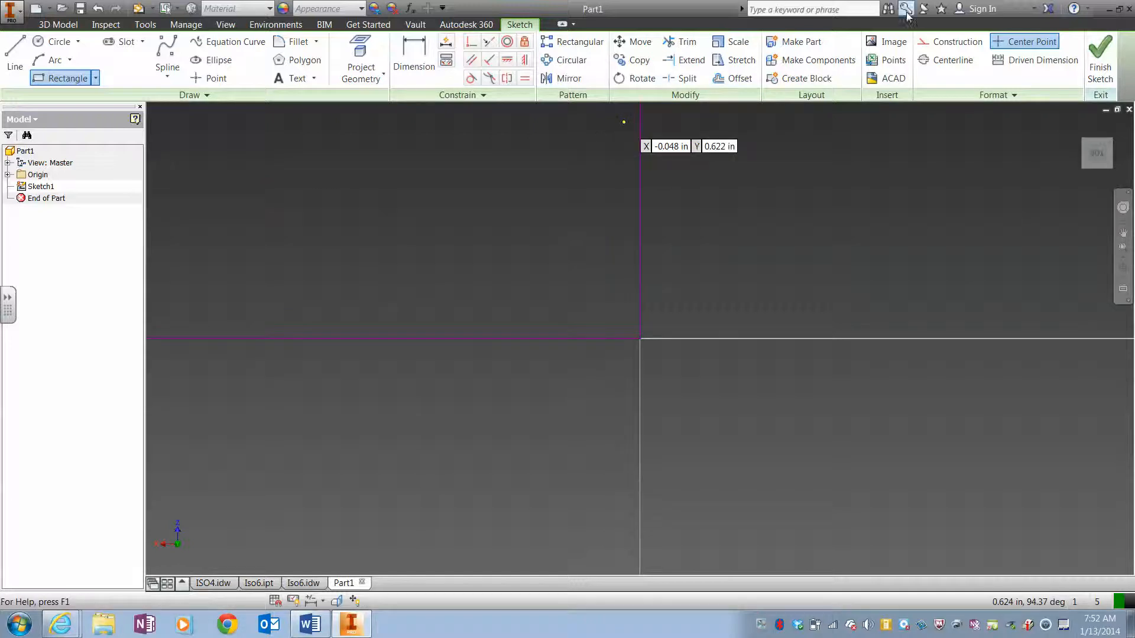
{"action": "left_click", "coordinate": [1111, 73]}
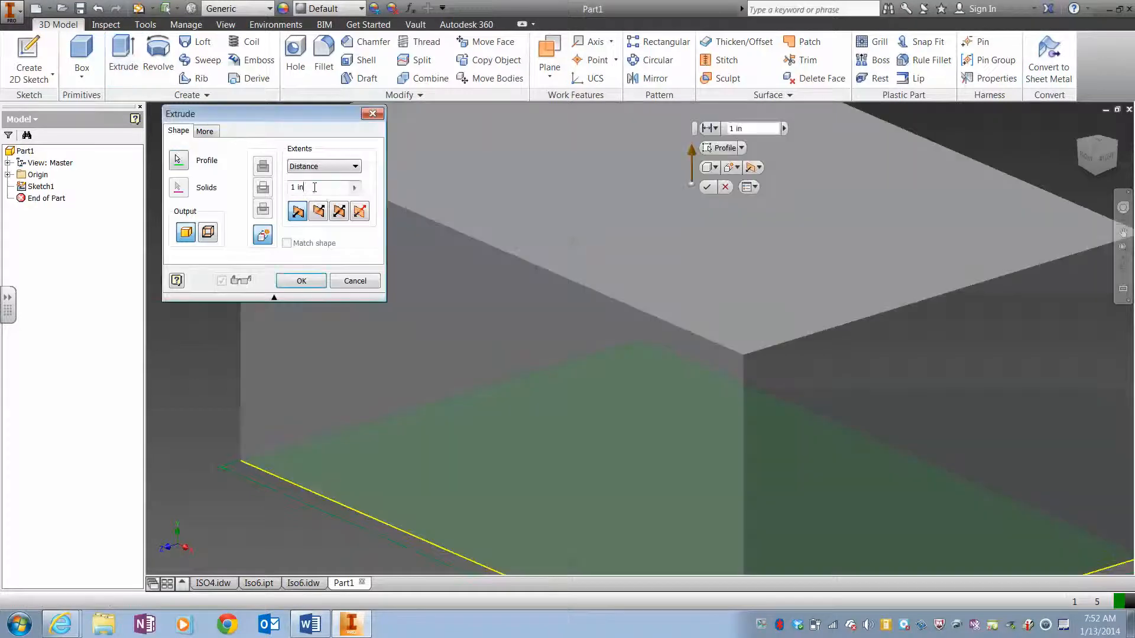
Extrude the rectangle upward by 1.5 in as a new solid.
{"action": "left_click", "coordinate": [315, 187]}
{"action": "key", "text": "BackSpace"}
{"action": "key", "text": "BackSpace"}
{"action": "key", "text": "BackSpace"}
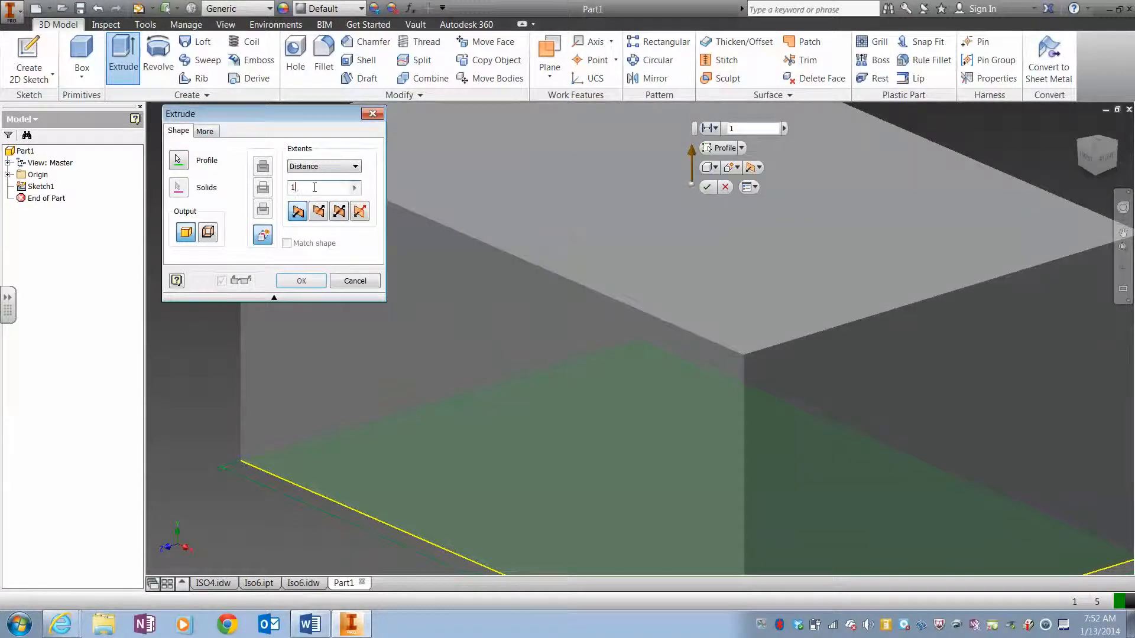
{"action": "type", "text": ".5"}
{"action": "key", "text": "Return"}
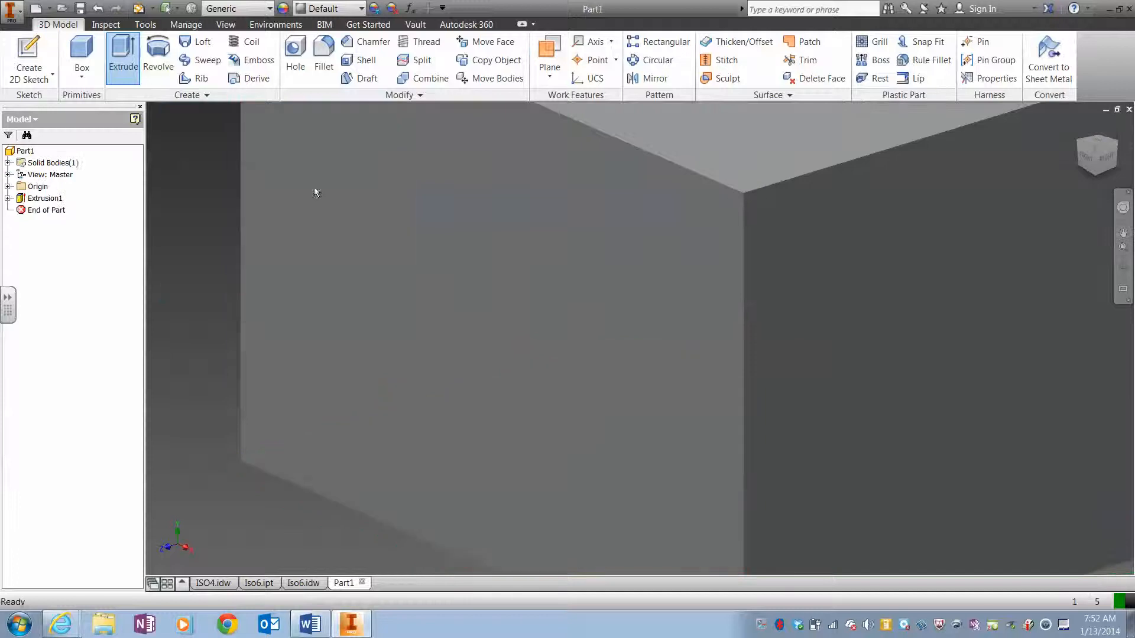
Edit the base block's extrusion and set its distance to 0.5 in.
{"action": "left_click", "coordinate": [1077, 125]}
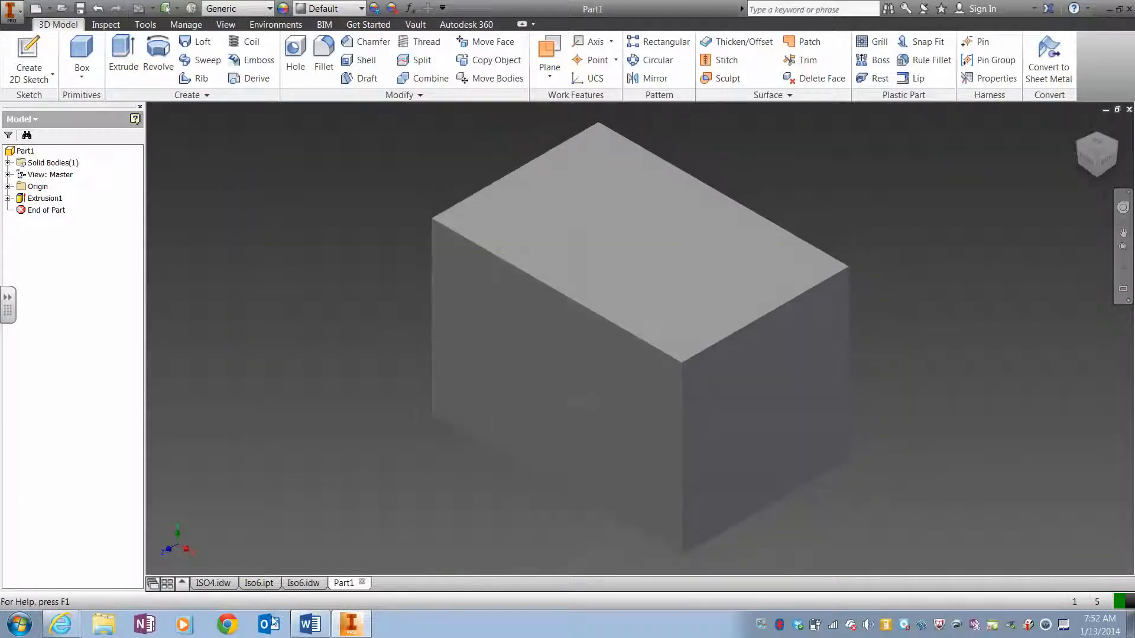
{"action": "double_click", "coordinate": [21, 201]}
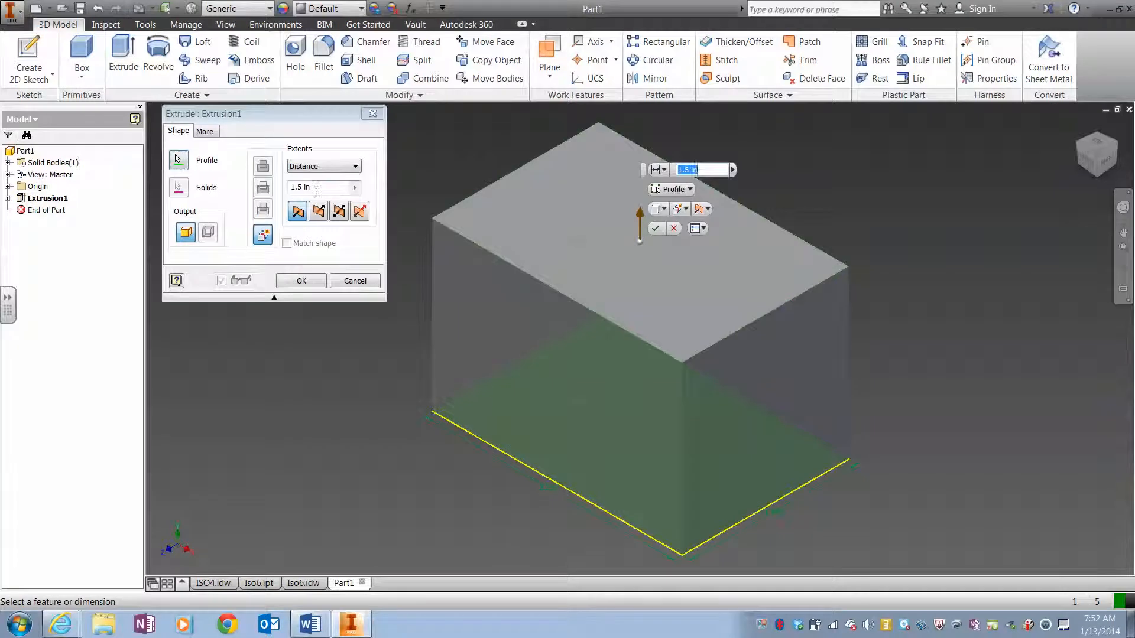
{"action": "left_click_drag", "start_coordinate": [316, 192], "coordinate": [263, 182]}
{"action": "type", "text": ".5"}
{"action": "key", "text": "Return"}
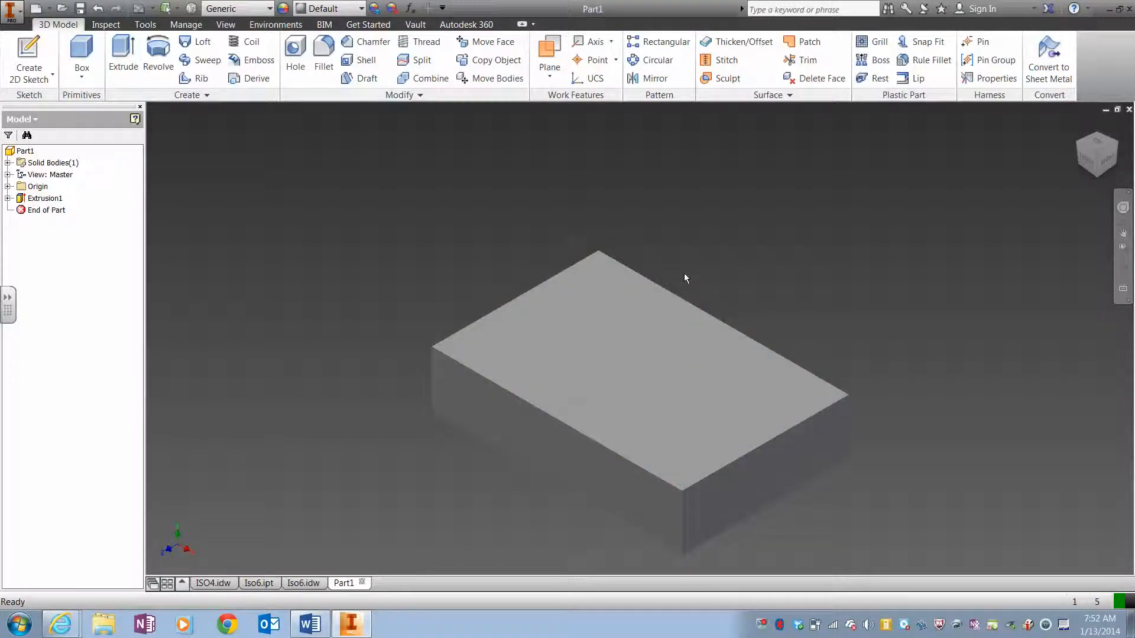
Sketch a 1.25 by 0.75 in rectangle on the base's top face from its back-left corner, and finish the sketch.
{"action": "left_click", "coordinate": [30, 65]}
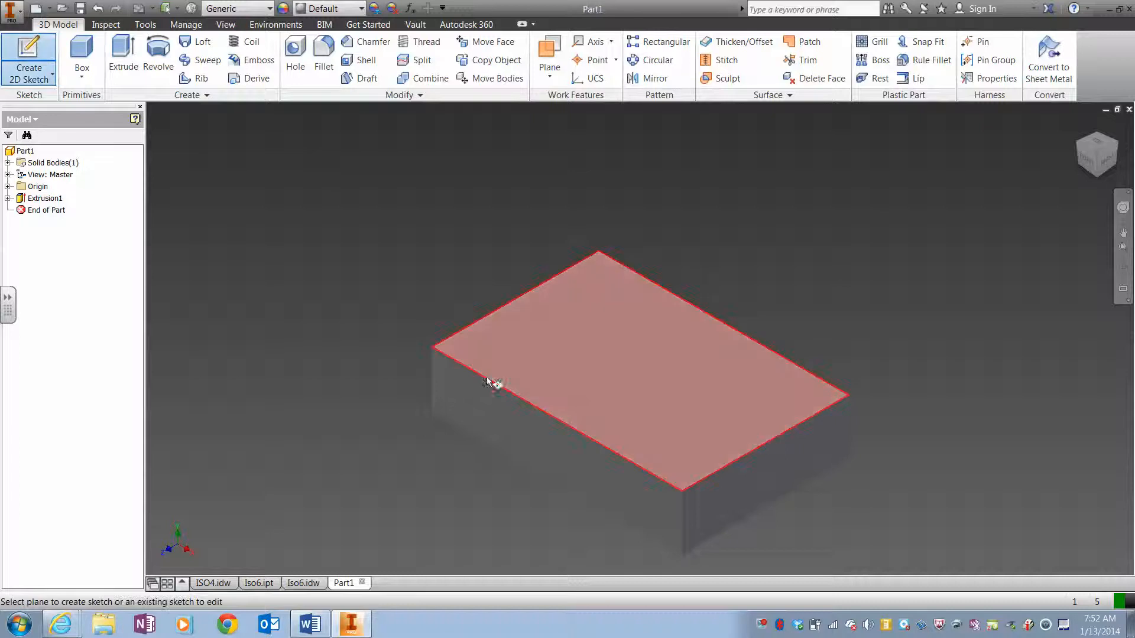
{"action": "left_click", "coordinate": [624, 347]}
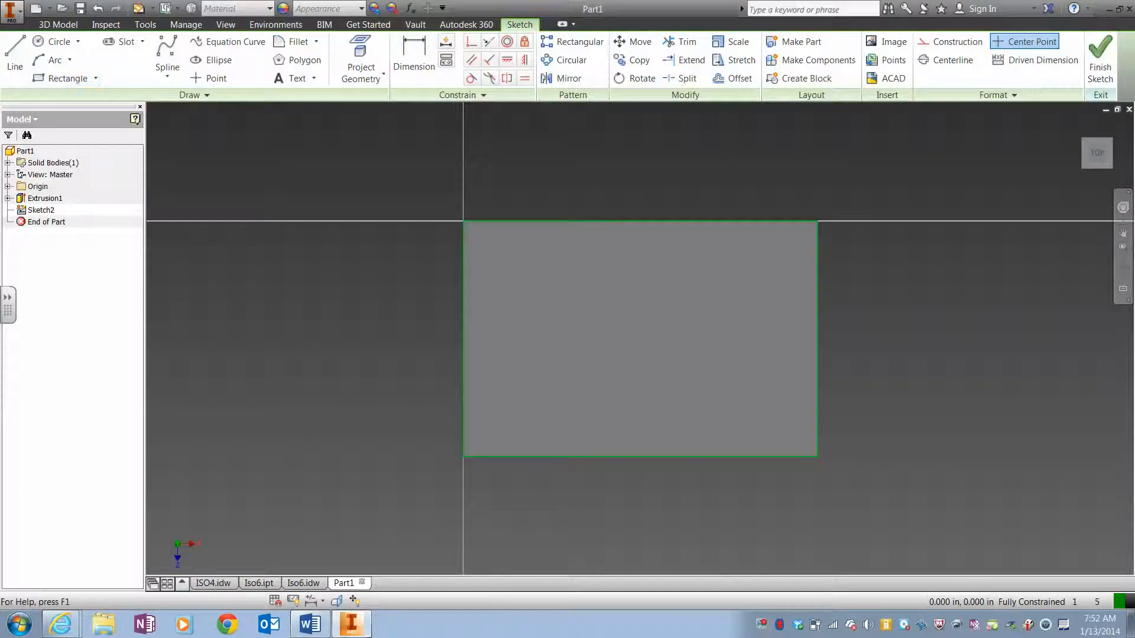
{"action": "left_click", "coordinate": [309, 625]}
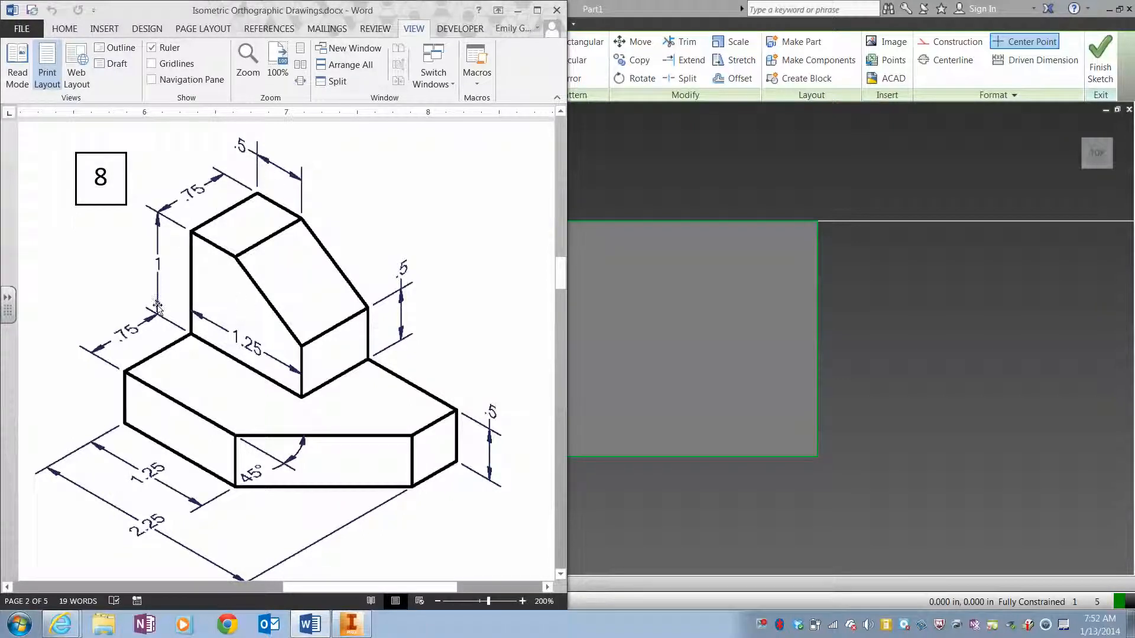
{"action": "left_click", "coordinate": [650, 416]}
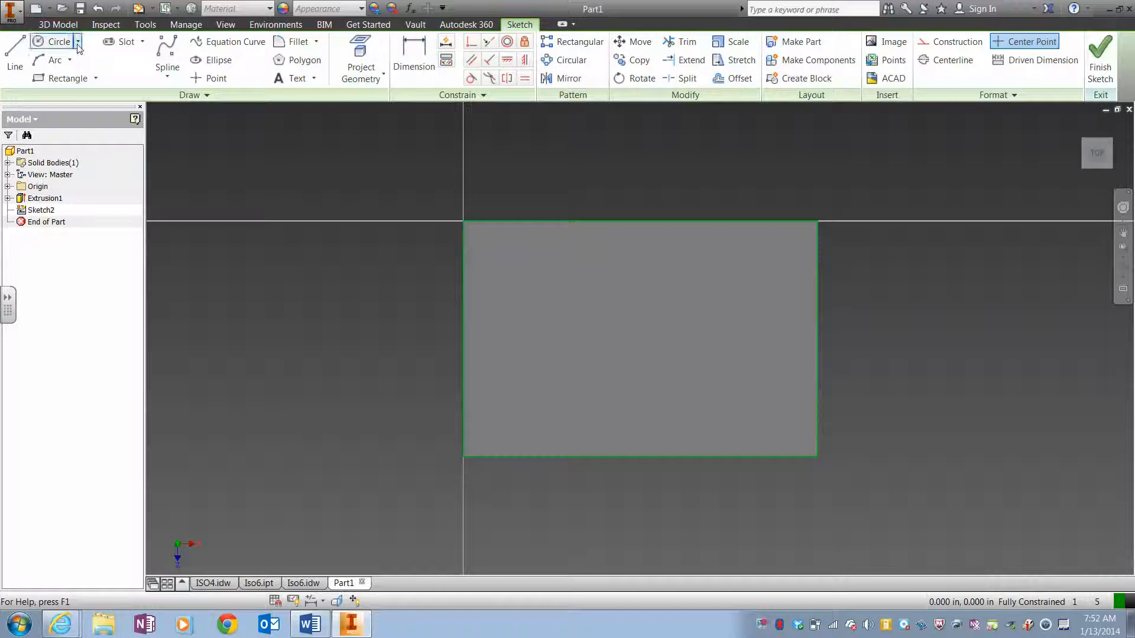
{"action": "left_click", "coordinate": [62, 78]}
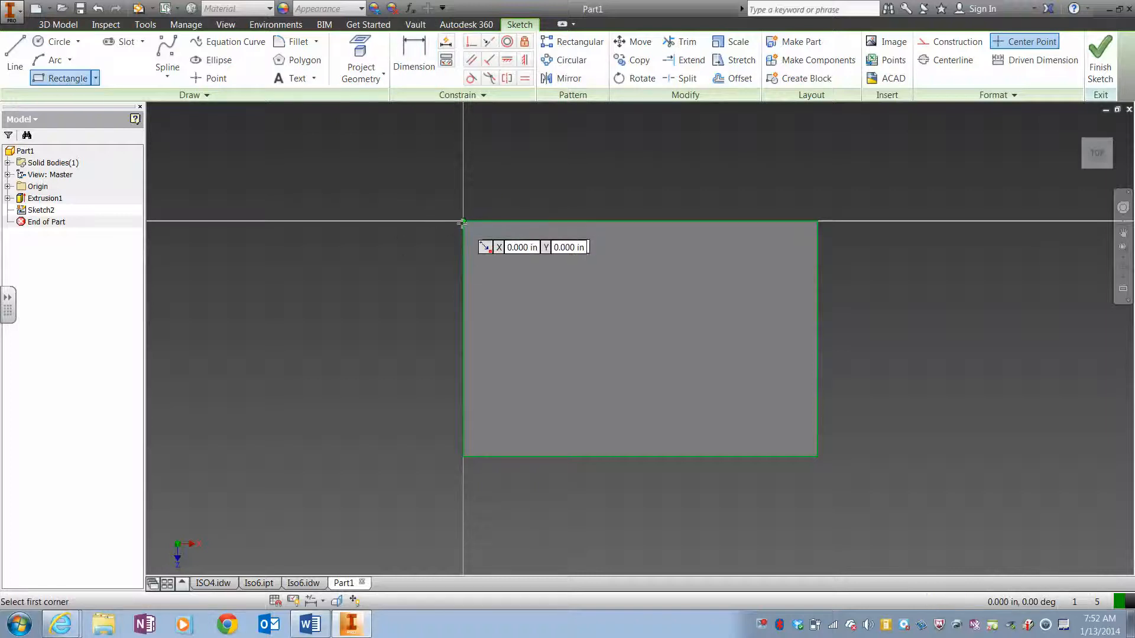
{"action": "left_click", "coordinate": [464, 221]}
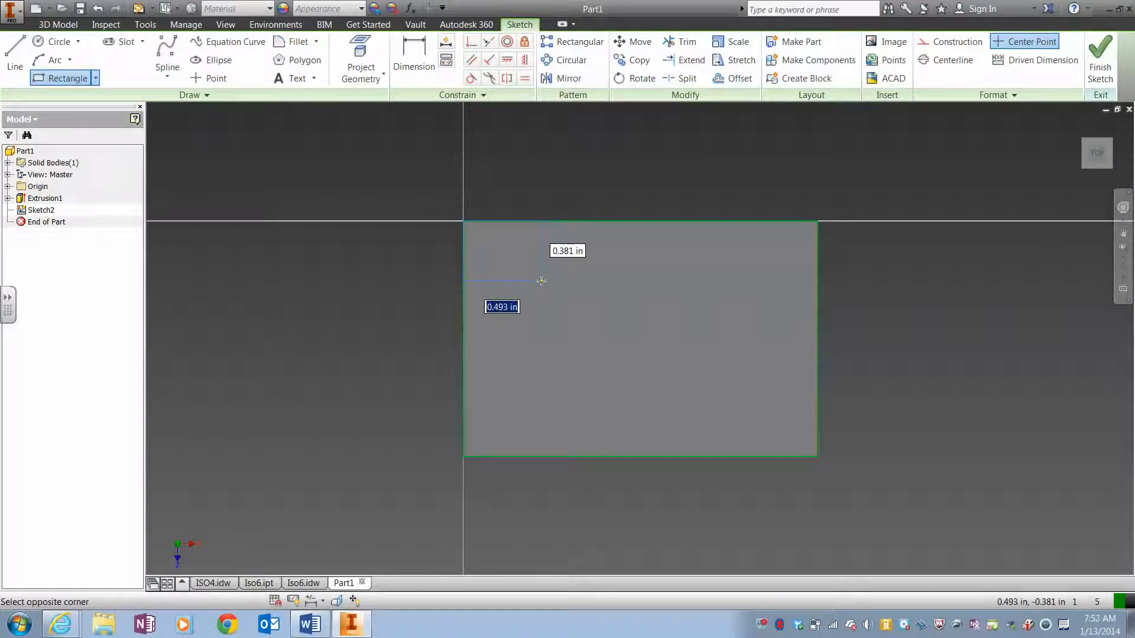
{"action": "type", "text": "1.25"}
{"action": "key", "text": "Tab"}
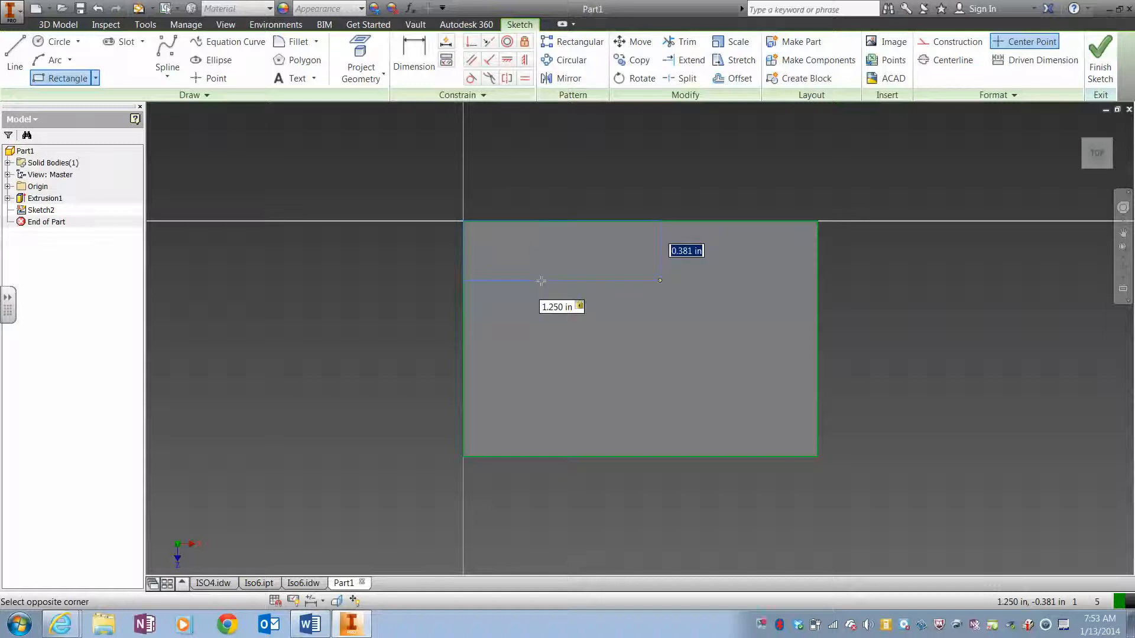
{"action": "type", "text": ".75"}
{"action": "key", "text": "Return"}
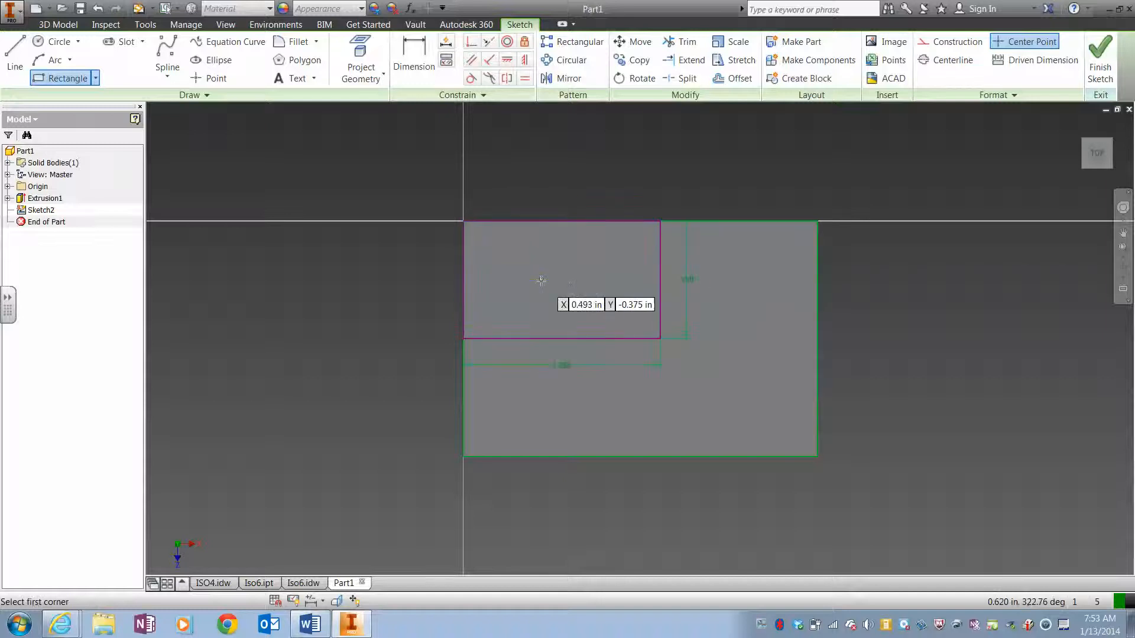
{"action": "left_click", "coordinate": [1103, 66]}
Extrude the small rectangle upward by 1 in, joined to the base, as the height in the reference drawing requires.
{"action": "key", "text": "e"}
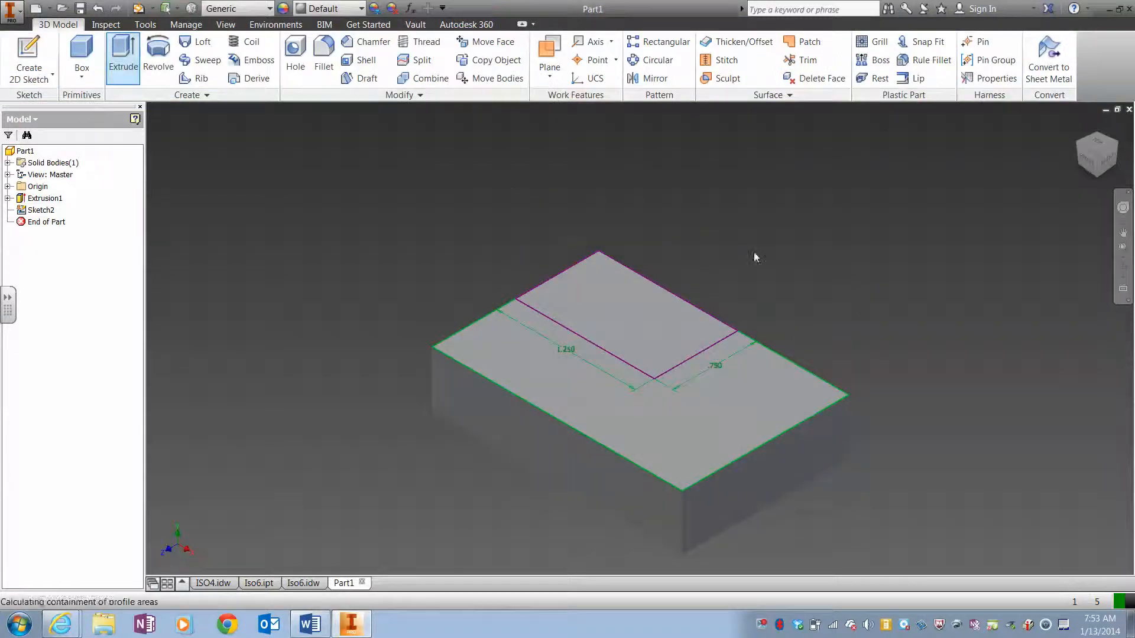
{"action": "left_click", "coordinate": [317, 615]}
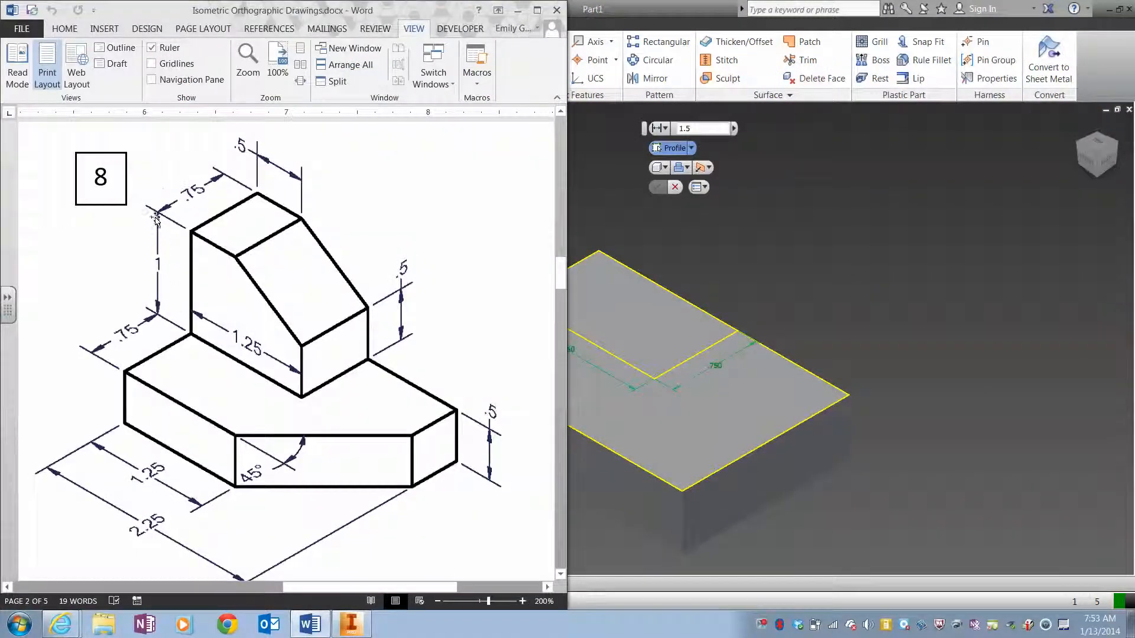
{"action": "left_click", "coordinate": [717, 315]}
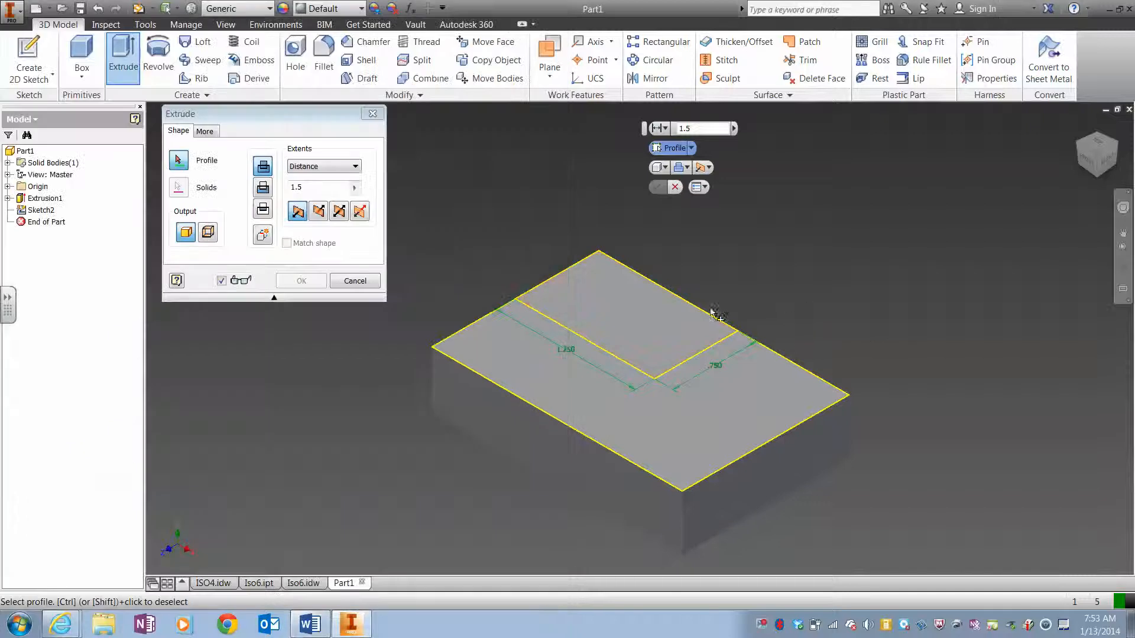
{"action": "left_click", "coordinate": [610, 316]}
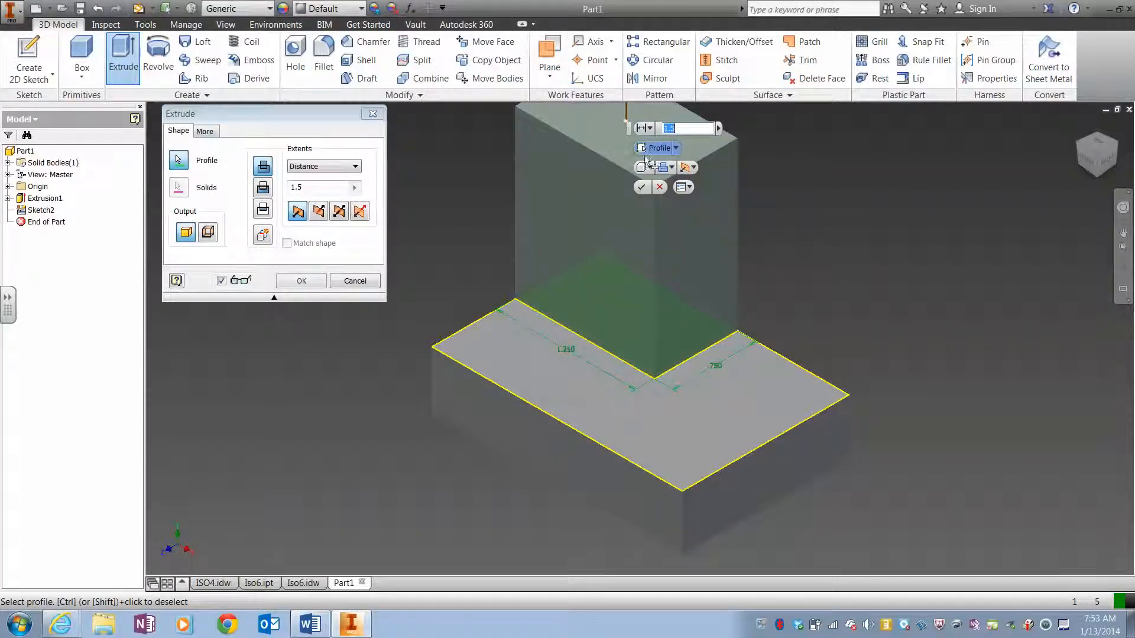
{"action": "left_click_drag", "start_coordinate": [683, 130], "coordinate": [659, 131]}
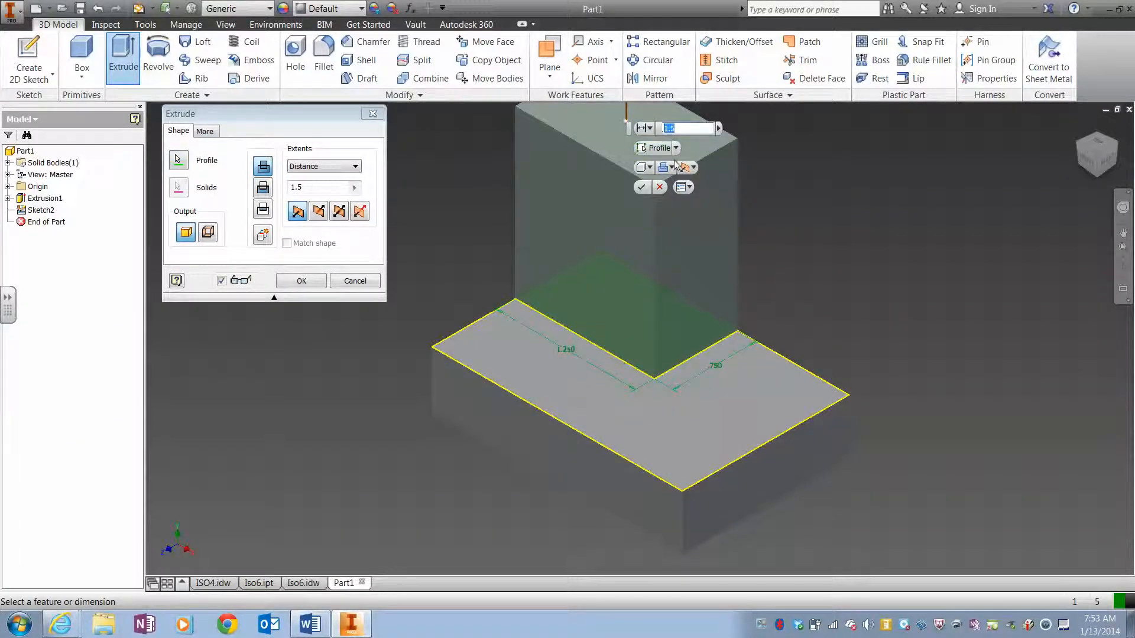
{"action": "type", "text": "1"}
{"action": "key", "text": "Return"}
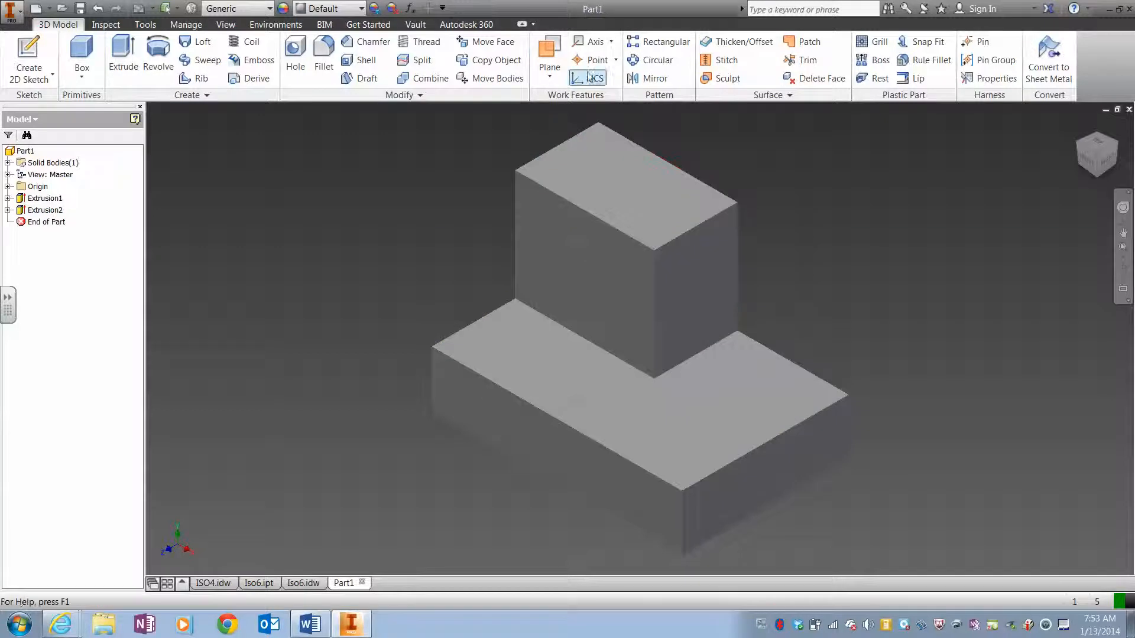
Check the reference drawing for the slope, start a sketch on the upper block's front face and project its right vertical edge.
{"action": "left_click", "coordinate": [310, 624]}
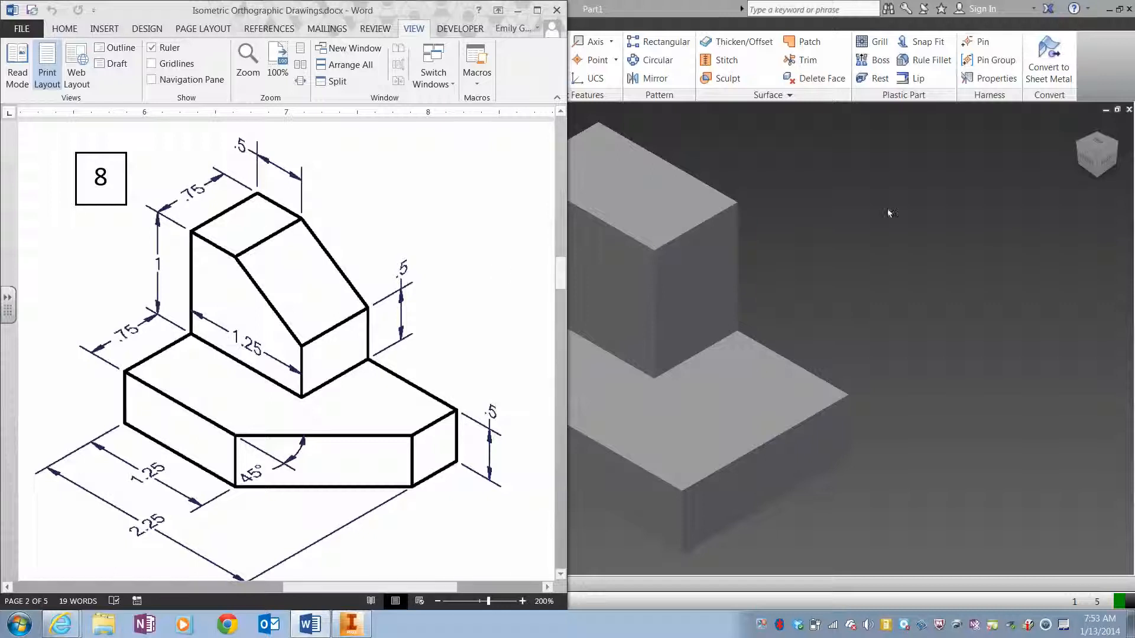
{"action": "left_click", "coordinate": [987, 260]}
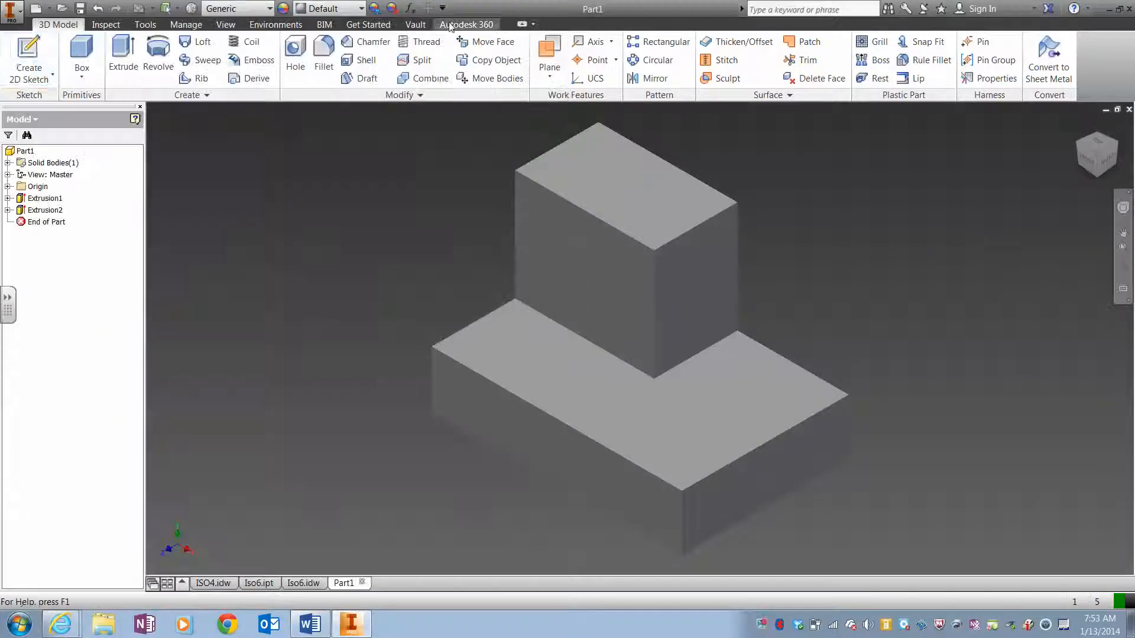
{"action": "left_click", "coordinate": [37, 47]}
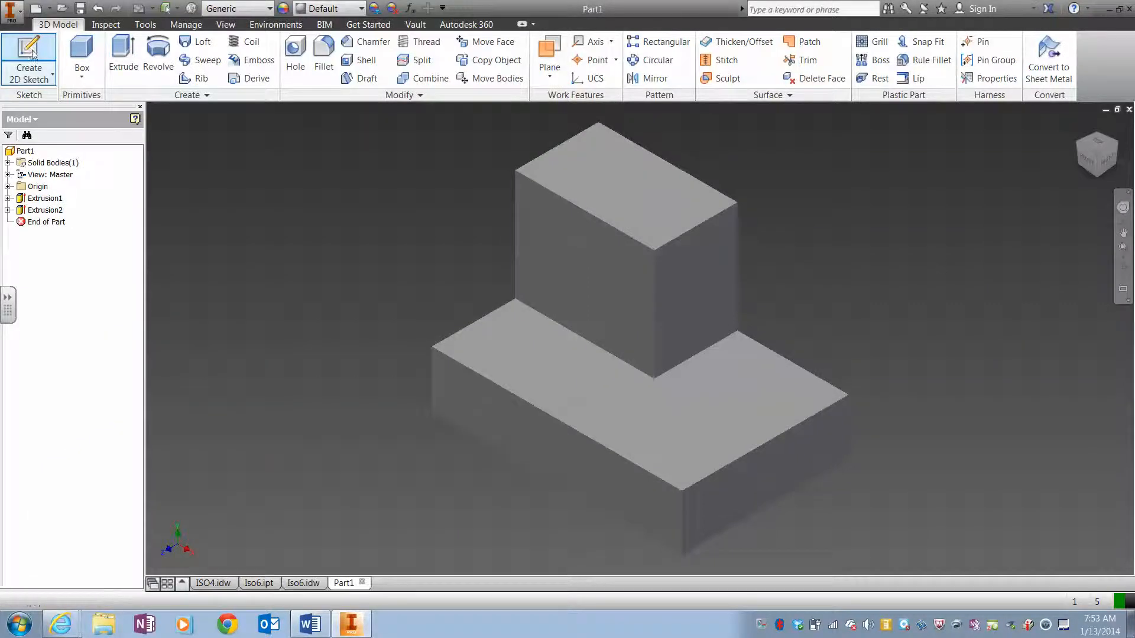
{"action": "left_click", "coordinate": [610, 285]}
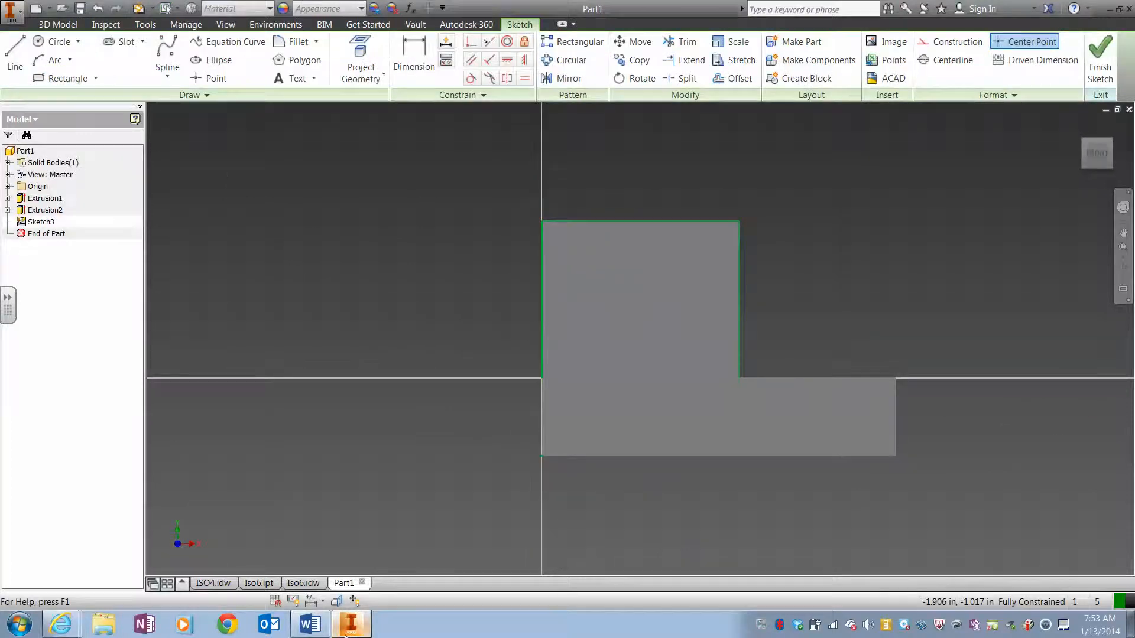
{"action": "left_click", "coordinate": [379, 56]}
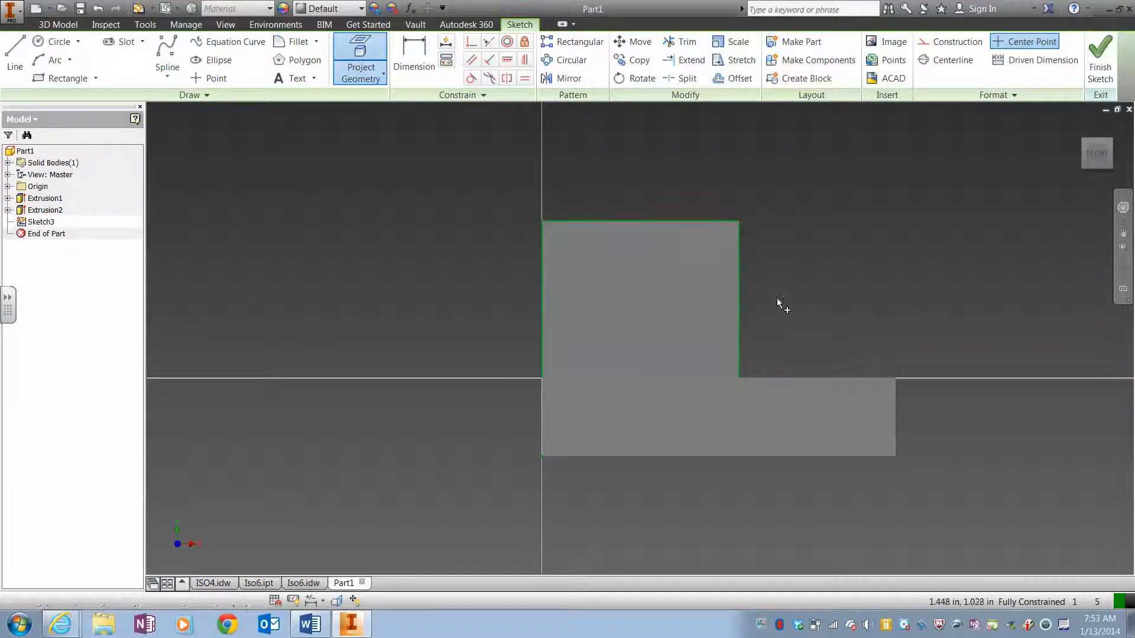
{"action": "left_click", "coordinate": [738, 300]}
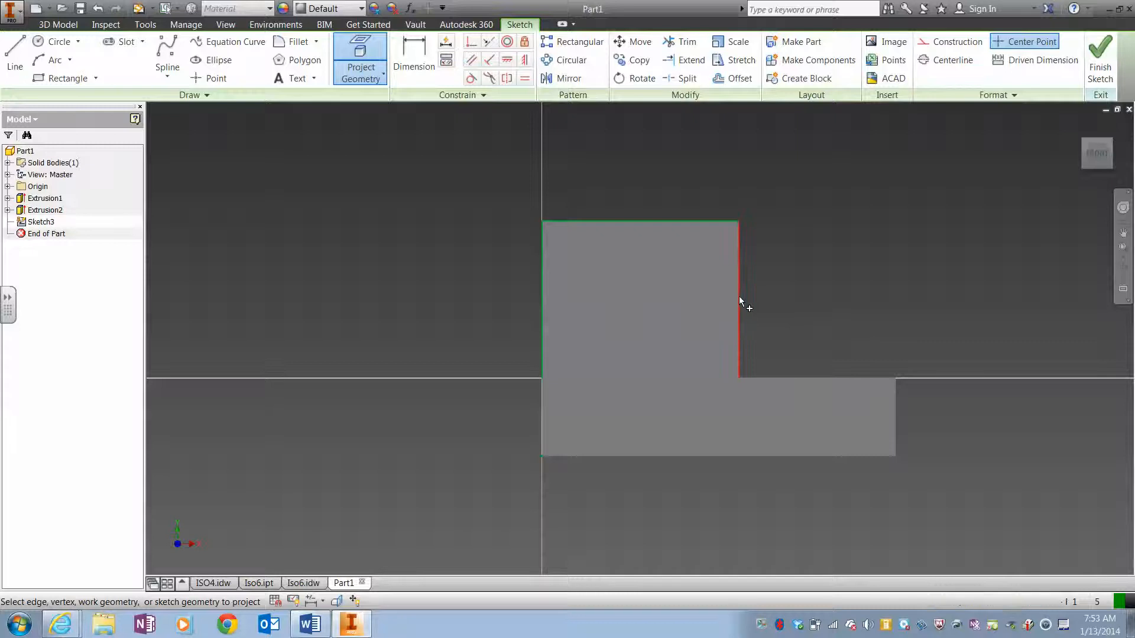
Sketch a sloped line from the upper block's top edge to the midpoint of its projected right edge.
{"action": "key", "text": "l"}
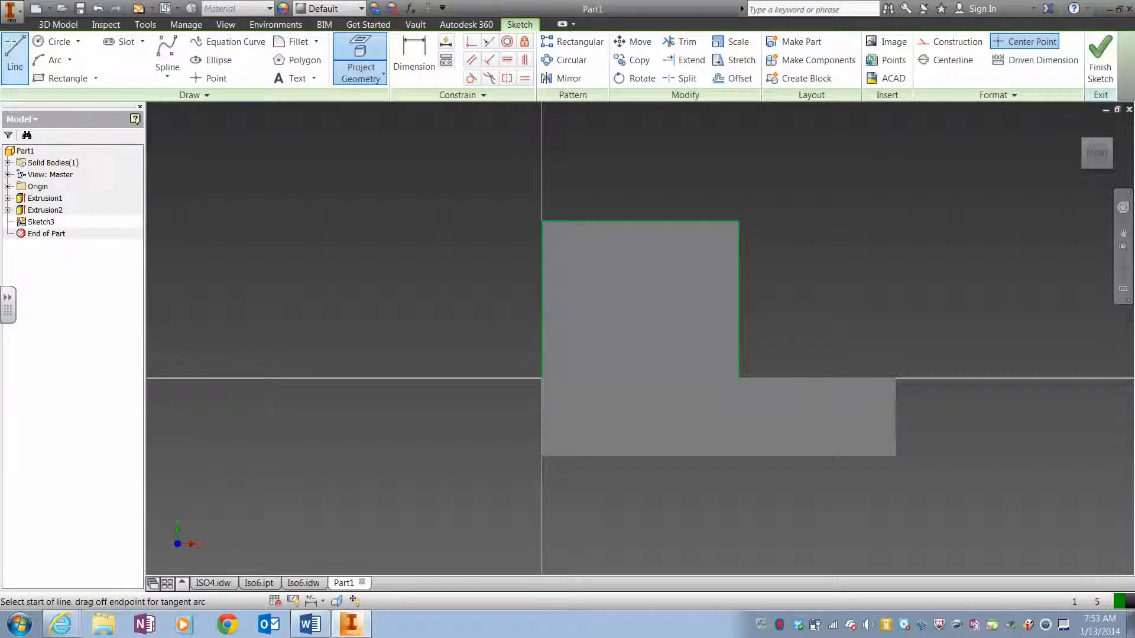
{"action": "left_click", "coordinate": [648, 222]}
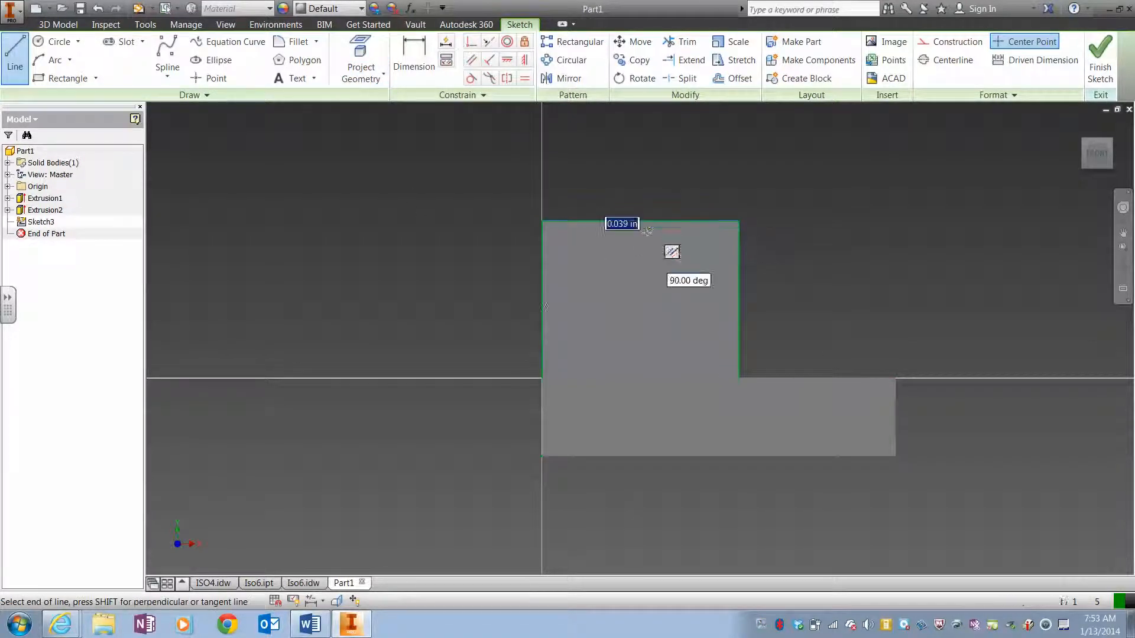
{"action": "double_click", "coordinate": [739, 300]}
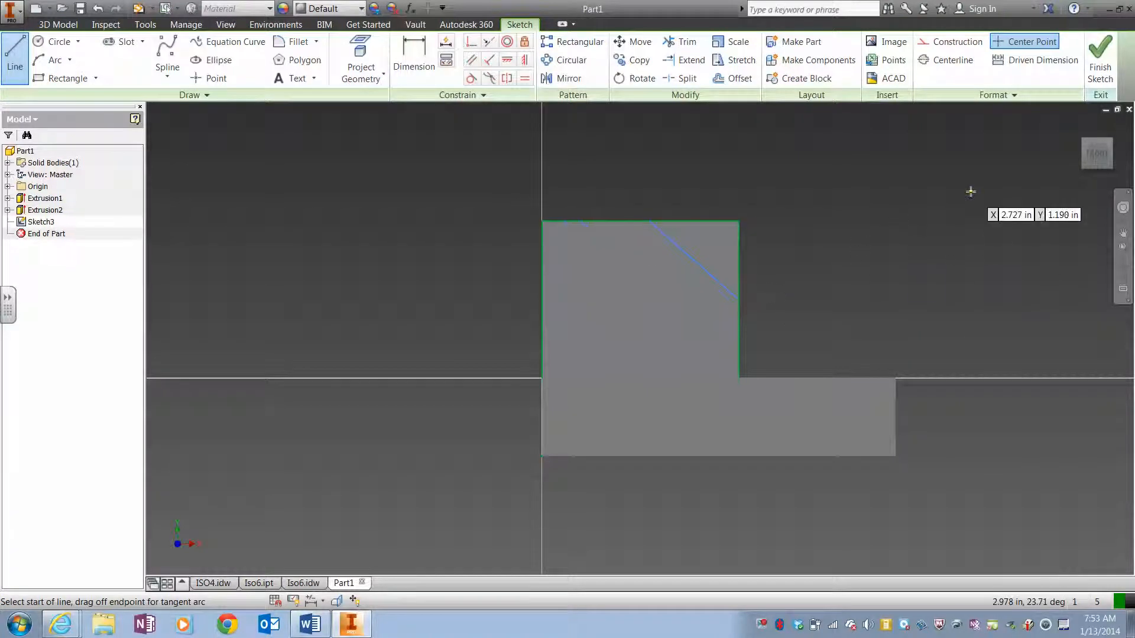
Check the reference drawing and dimension the sloped line's upper end 0.5 in from the block's top-left corner.
{"action": "left_click", "coordinate": [310, 624]}
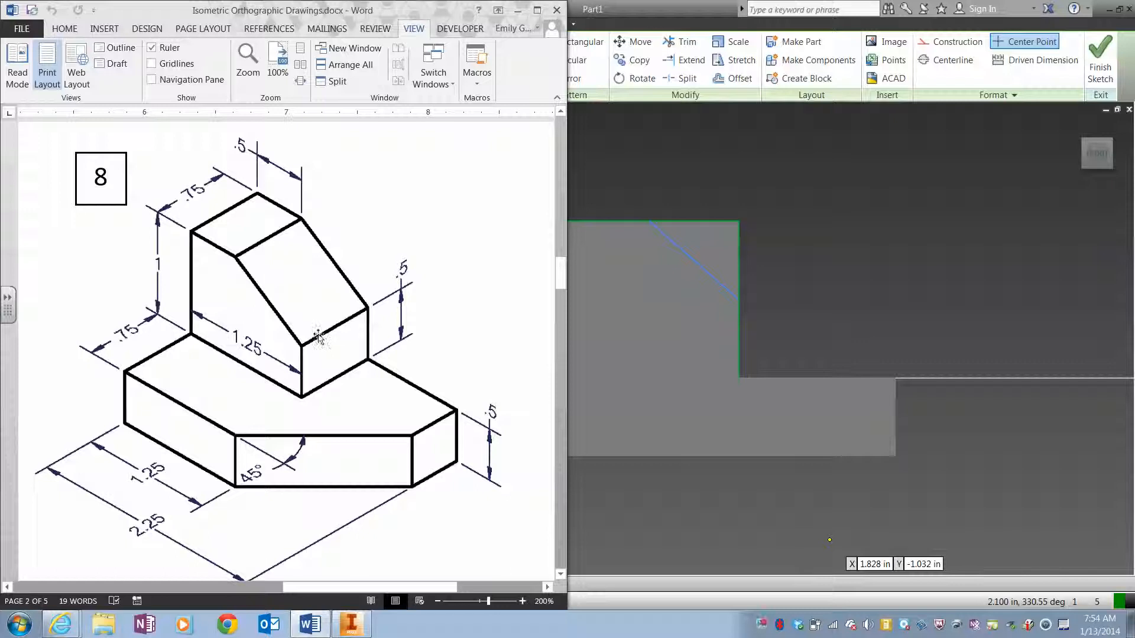
{"action": "left_click", "coordinate": [914, 246]}
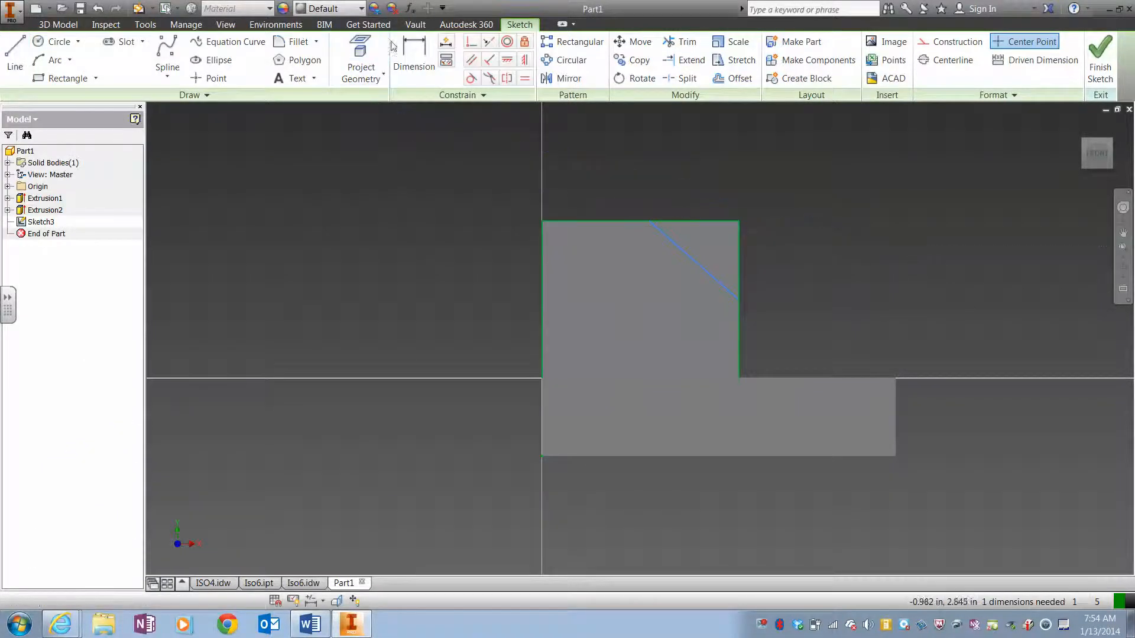
{"action": "left_click", "coordinate": [413, 56]}
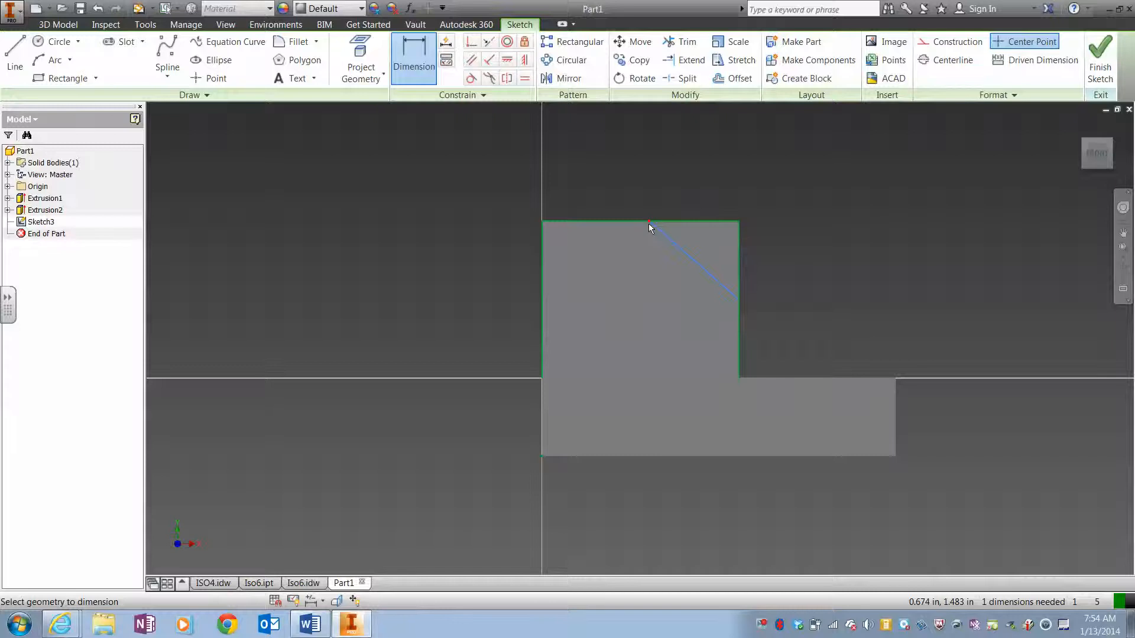
{"action": "left_click", "coordinate": [542, 223]}
{"action": "left_click", "coordinate": [584, 169]}
{"action": "type", "text": ".5"}
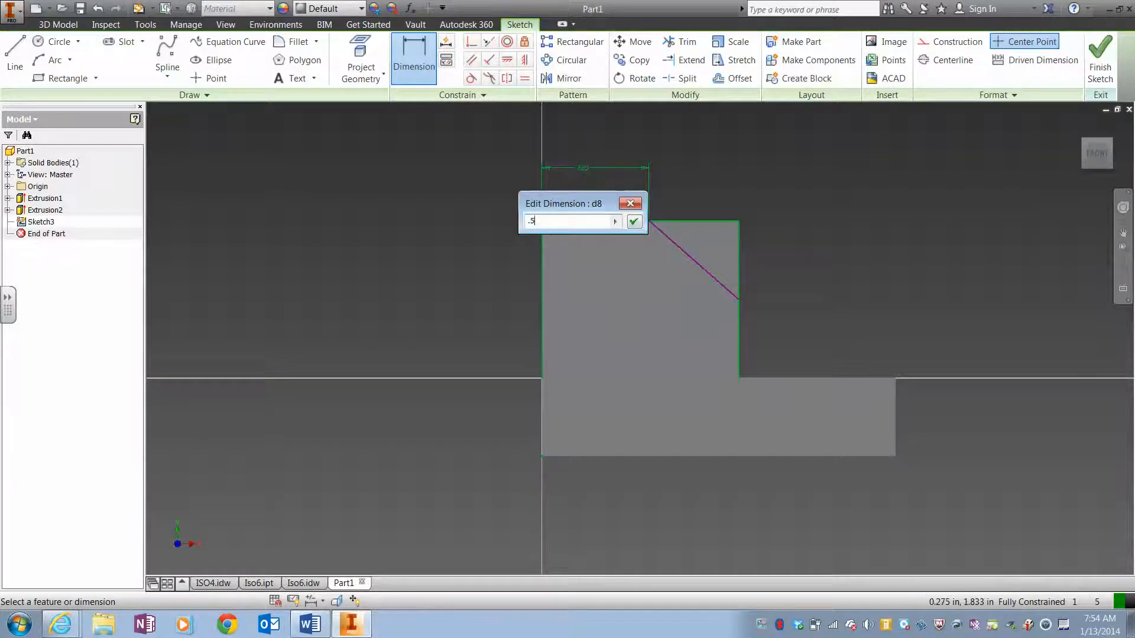
{"action": "key", "text": "Return"}
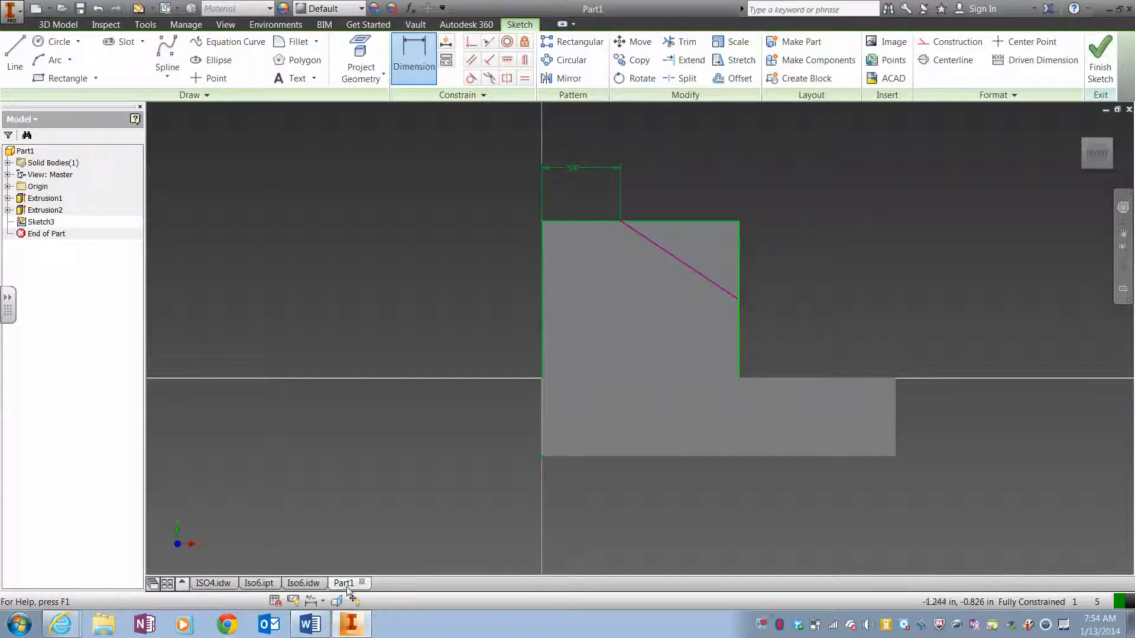
Check the slope's height in the reference drawing and try to dimension the sloped line's lower end along the right edge.
{"action": "left_click", "coordinate": [309, 627]}
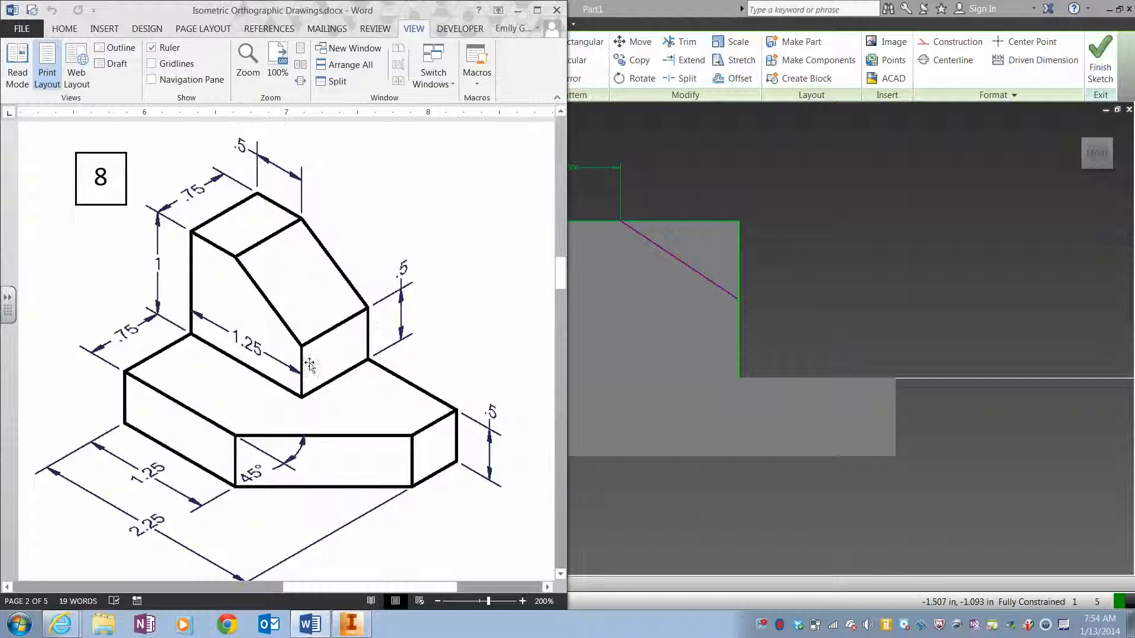
{"action": "left_click", "coordinate": [879, 219]}
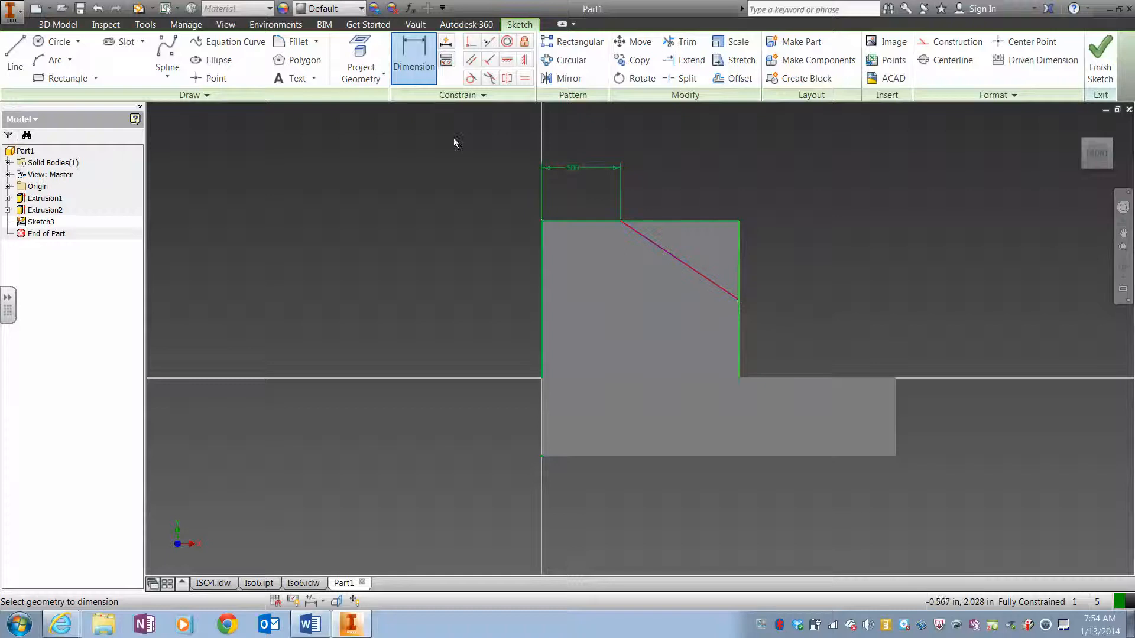
{"action": "left_click", "coordinate": [416, 67]}
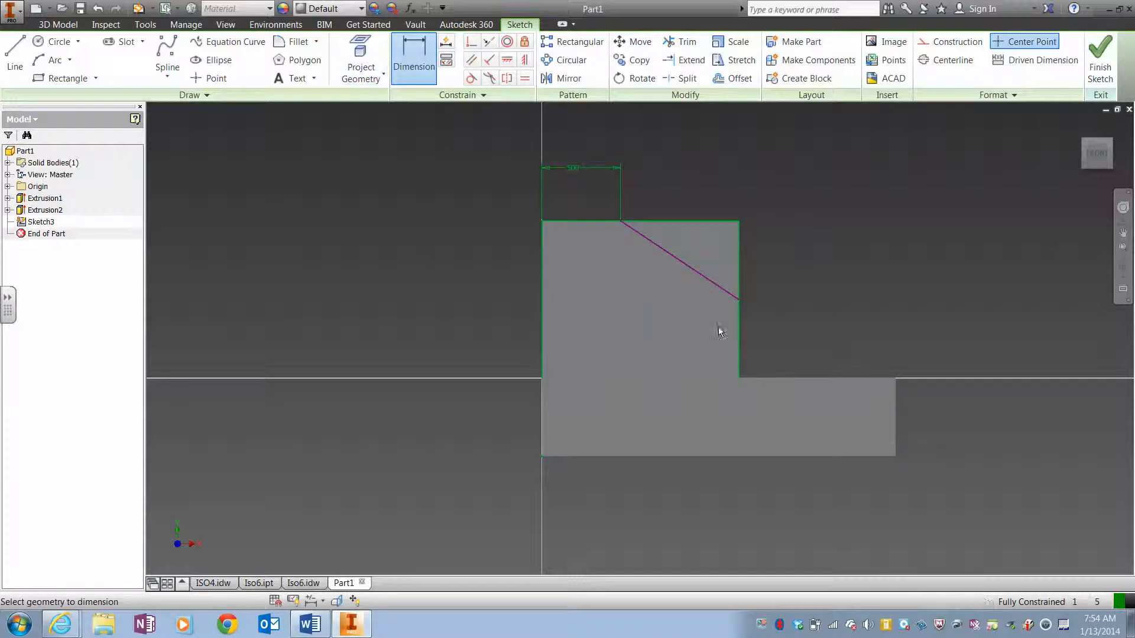
{"action": "left_click", "coordinate": [738, 230]}
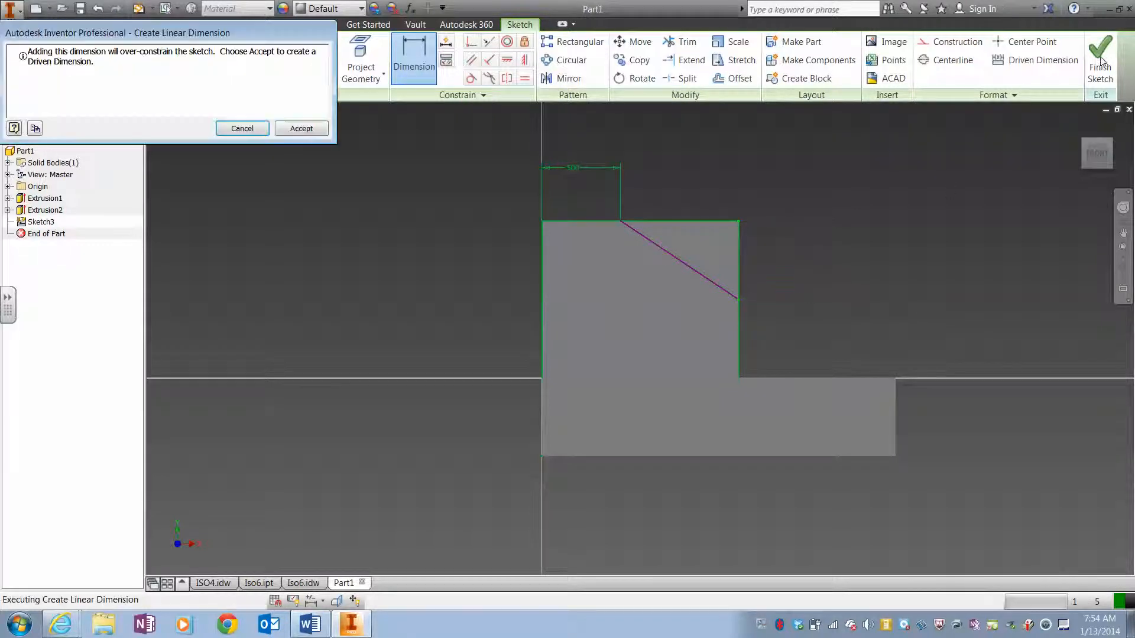
{"action": "left_click", "coordinate": [248, 130]}
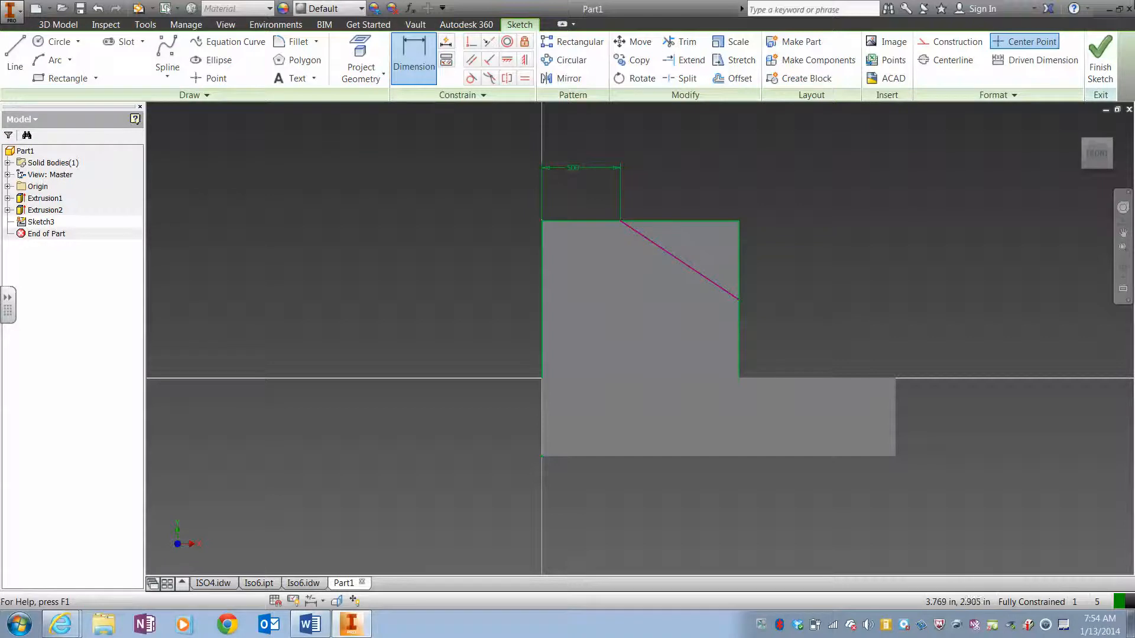
Finish the sketch and cut the triangular corner profile through all of the upper block with Extrude.
{"action": "left_click", "coordinate": [1109, 55]}
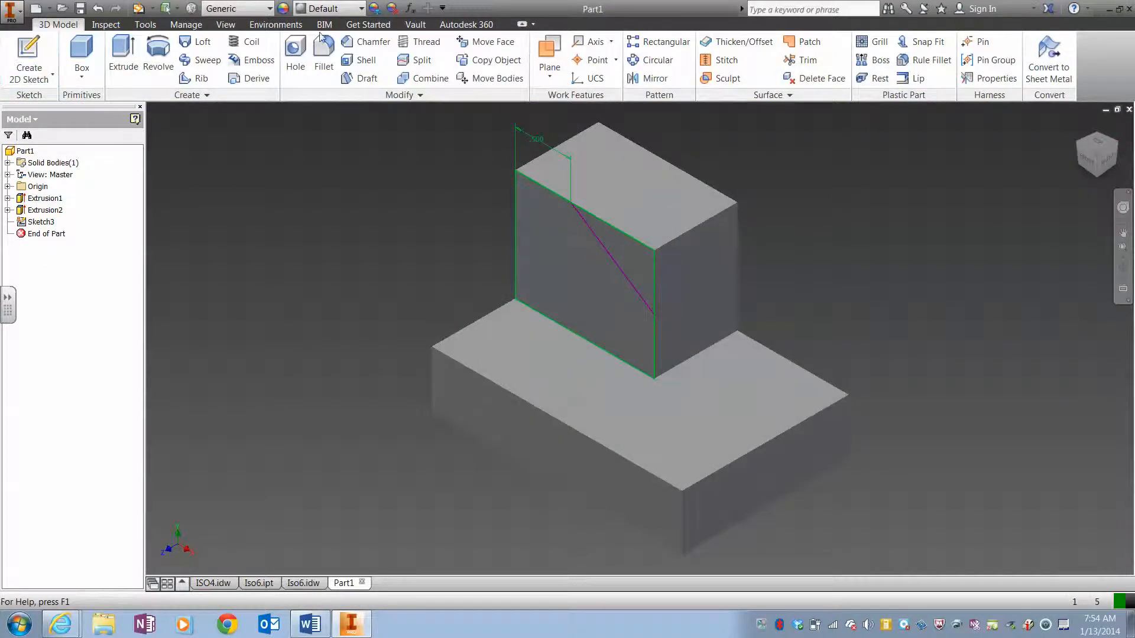
{"action": "left_click", "coordinate": [122, 53]}
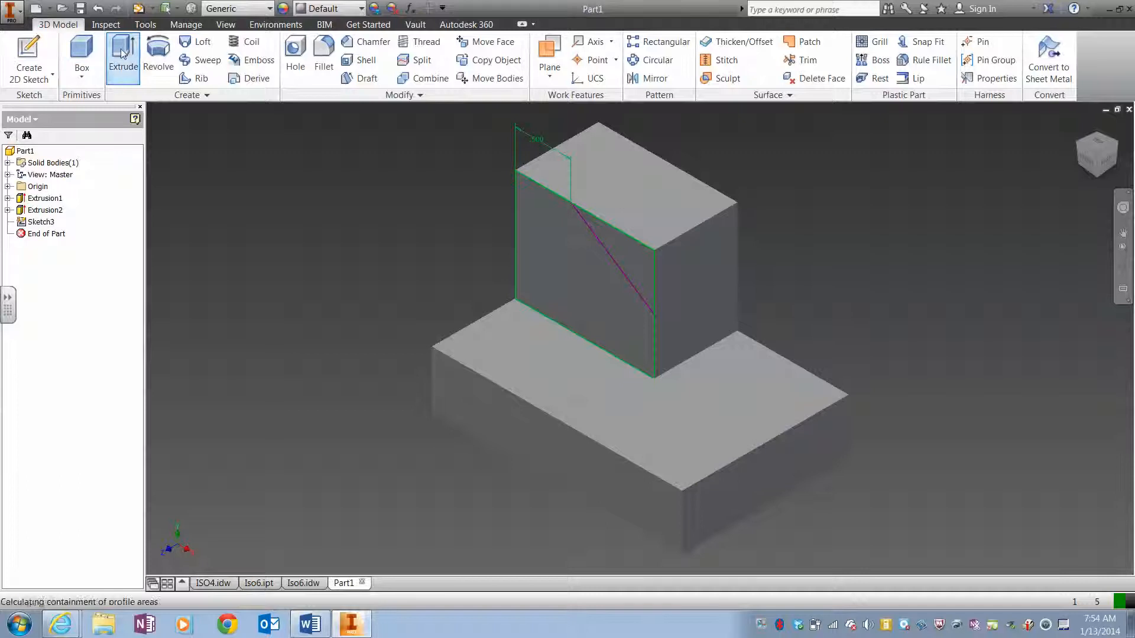
{"action": "left_click", "coordinate": [637, 265]}
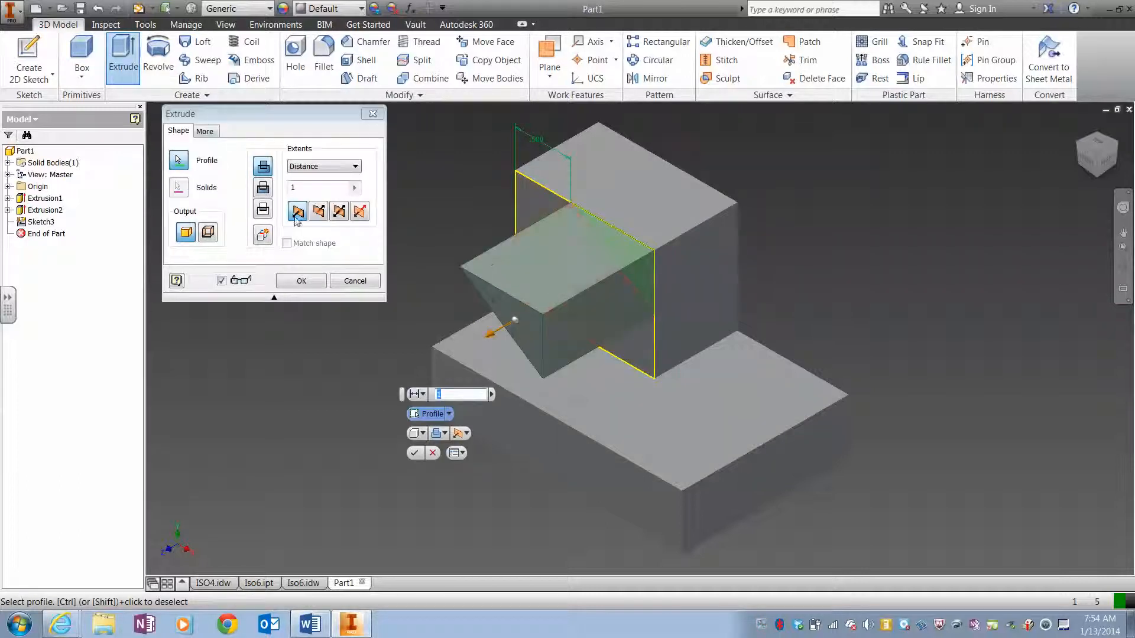
{"action": "left_click", "coordinate": [263, 187]}
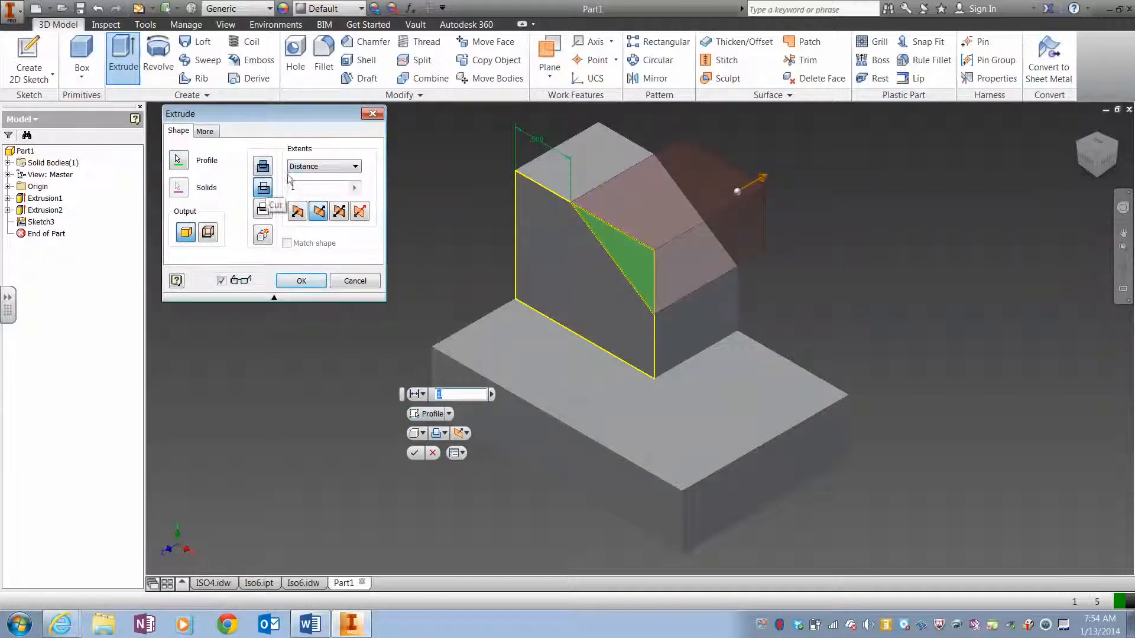
{"action": "left_click", "coordinate": [330, 167]}
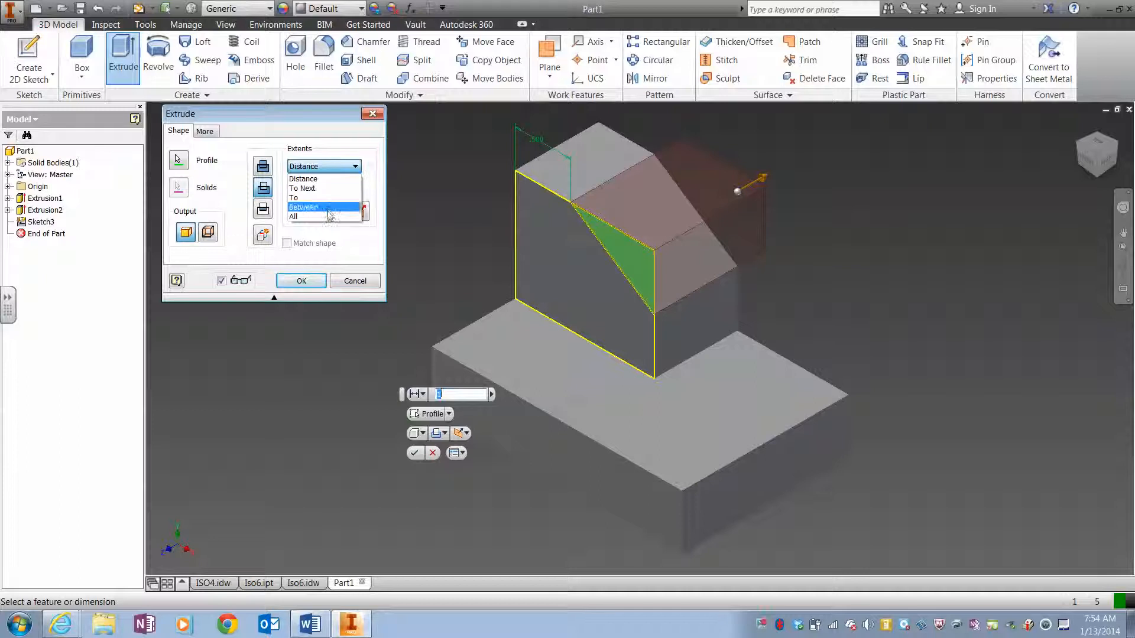
{"action": "left_click", "coordinate": [307, 216]}
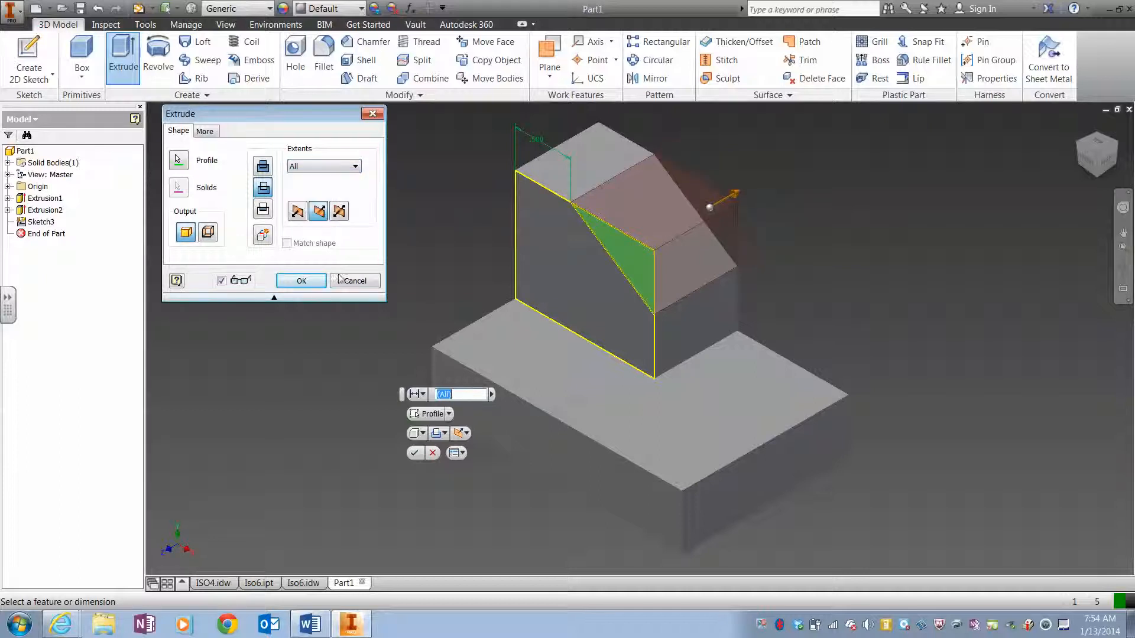
{"action": "left_click", "coordinate": [415, 454]}
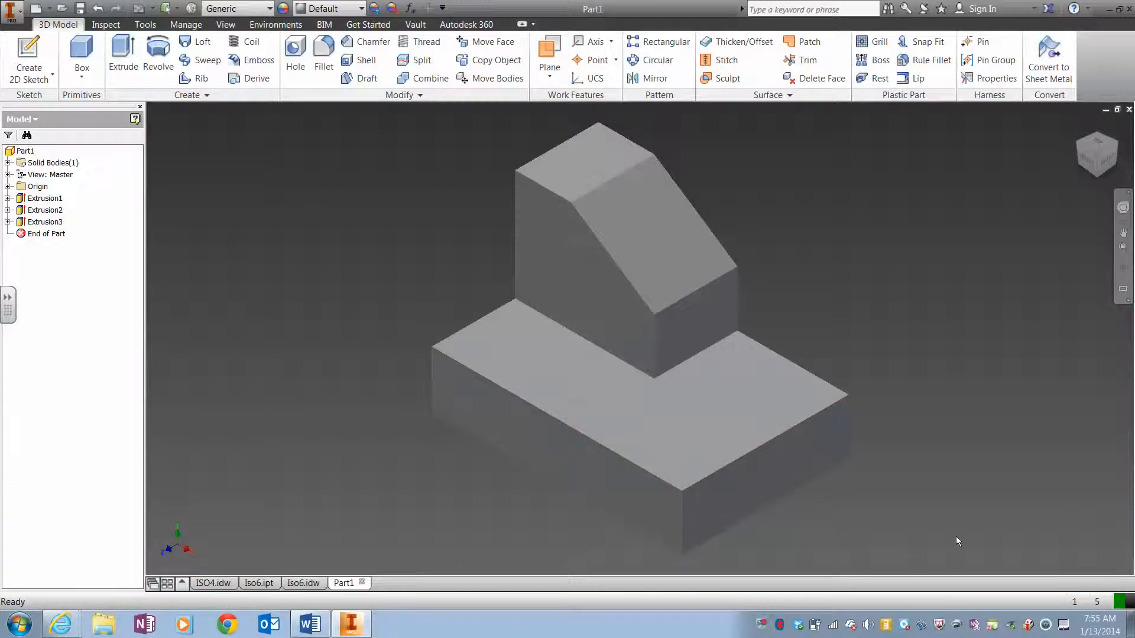
Start a sketch on the base's top face, check the reference drawing for the corner cut and project the base's right edge.
{"action": "left_click", "coordinate": [28, 59]}
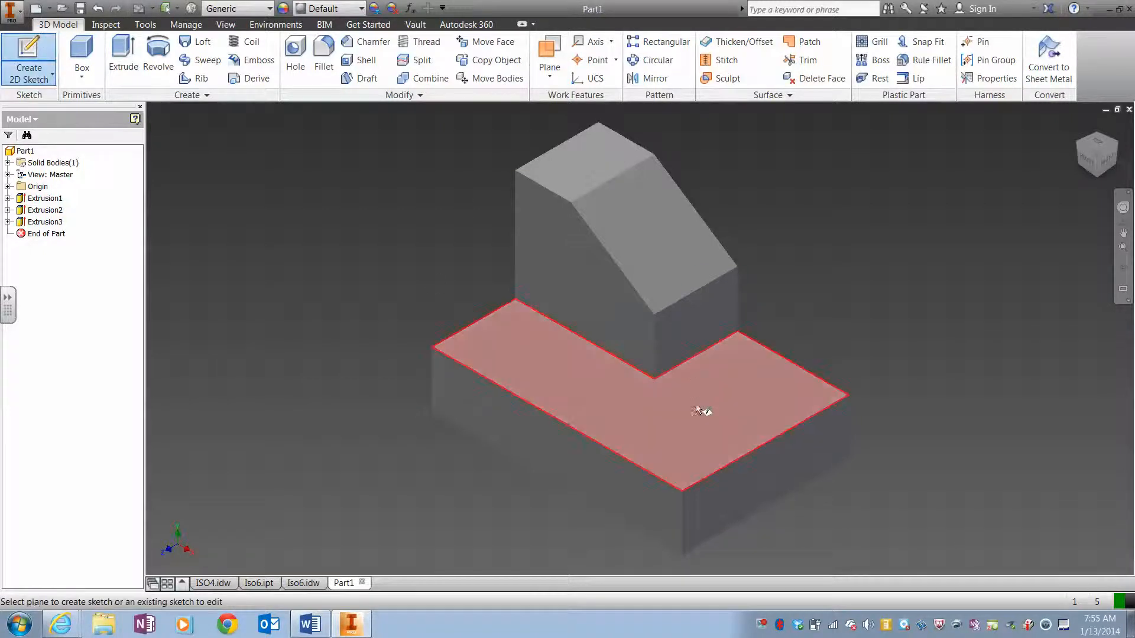
{"action": "left_click", "coordinate": [696, 427]}
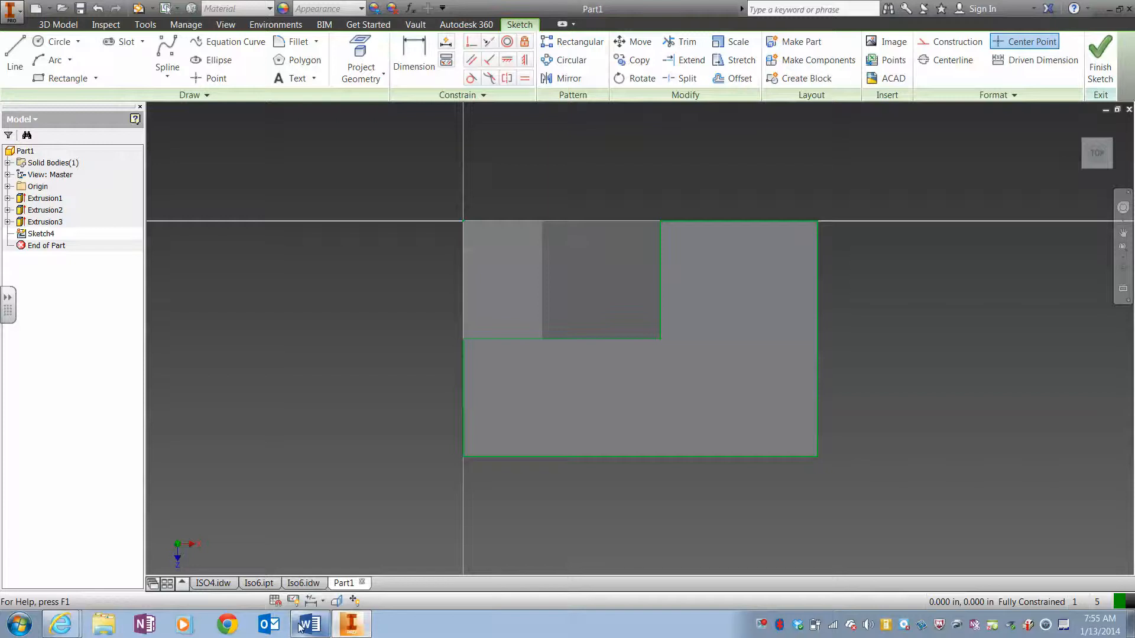
{"action": "left_click", "coordinate": [304, 625]}
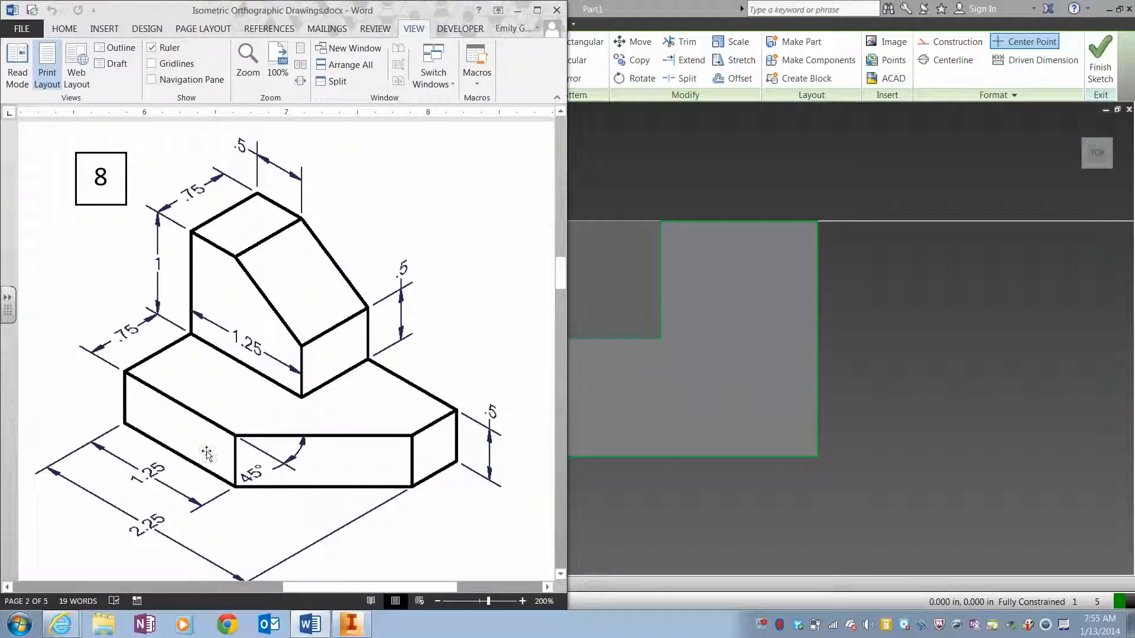
{"action": "left_click", "coordinate": [976, 452]}
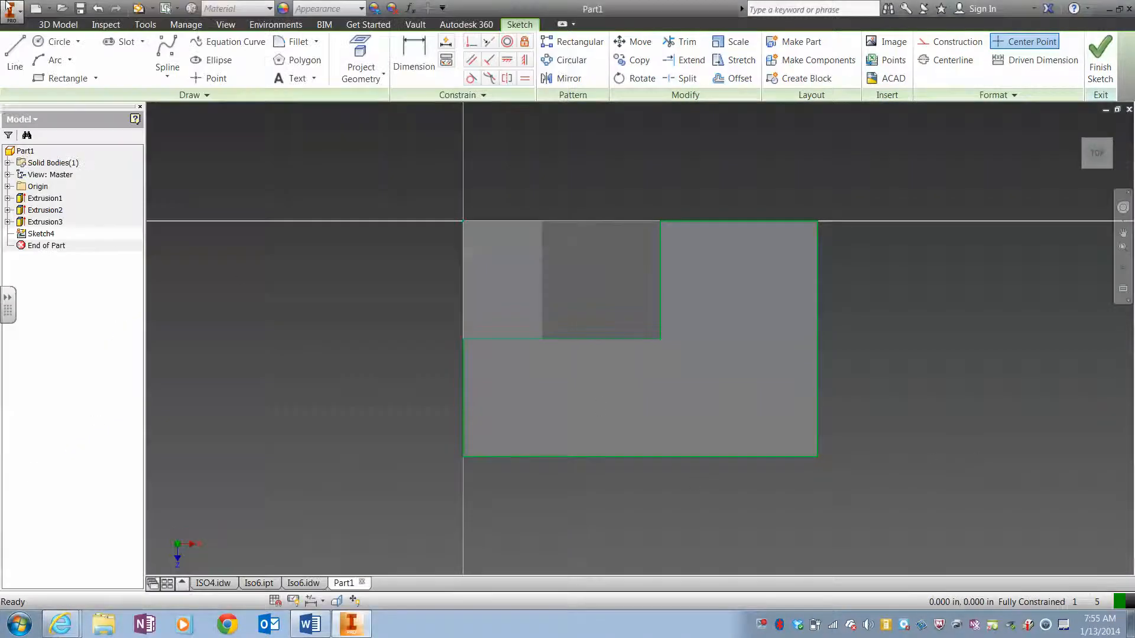
{"action": "left_click", "coordinate": [14, 49]}
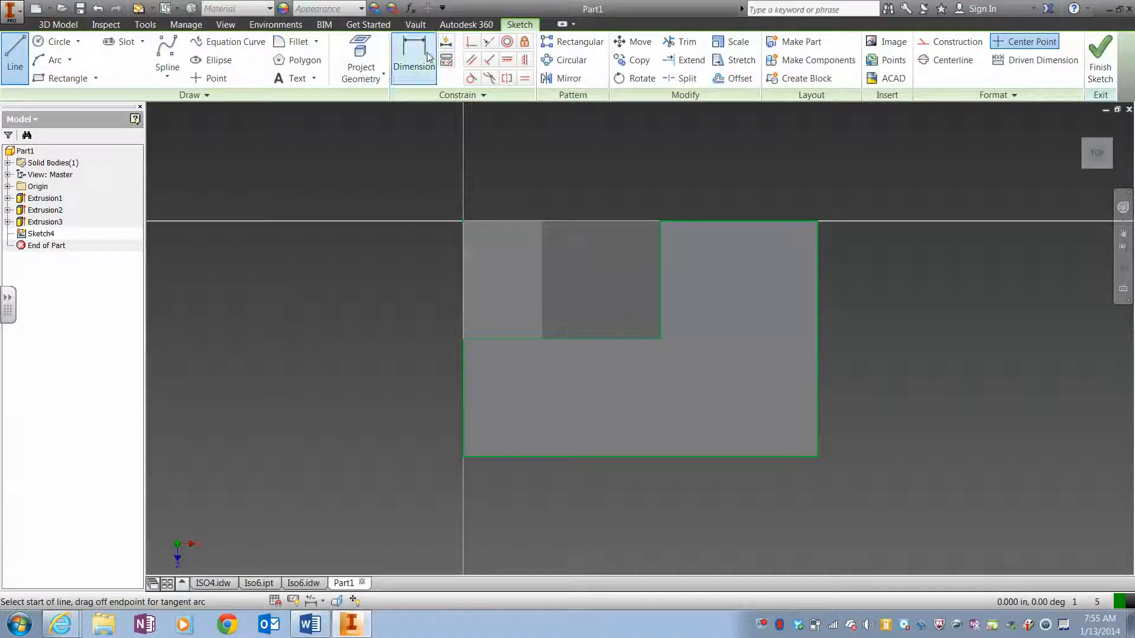
{"action": "left_click", "coordinate": [357, 59]}
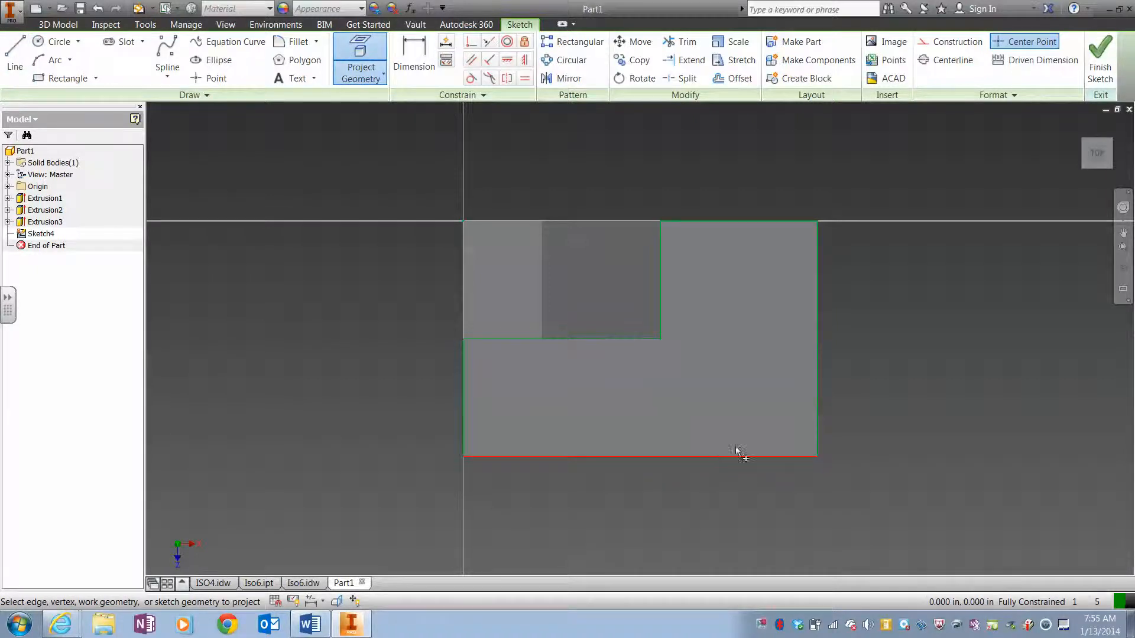
{"action": "left_click", "coordinate": [808, 372]}
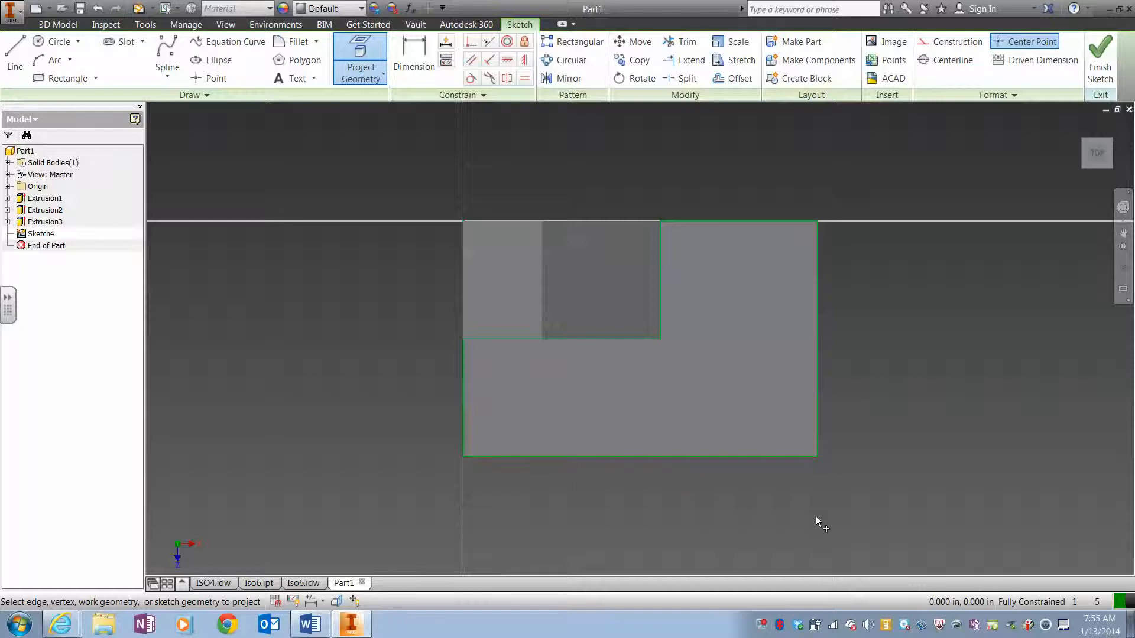
Sketch a slanted line from the base's front edge to its right edge, ending about 0.87 in from the back edge.
{"action": "left_click", "coordinate": [9, 71]}
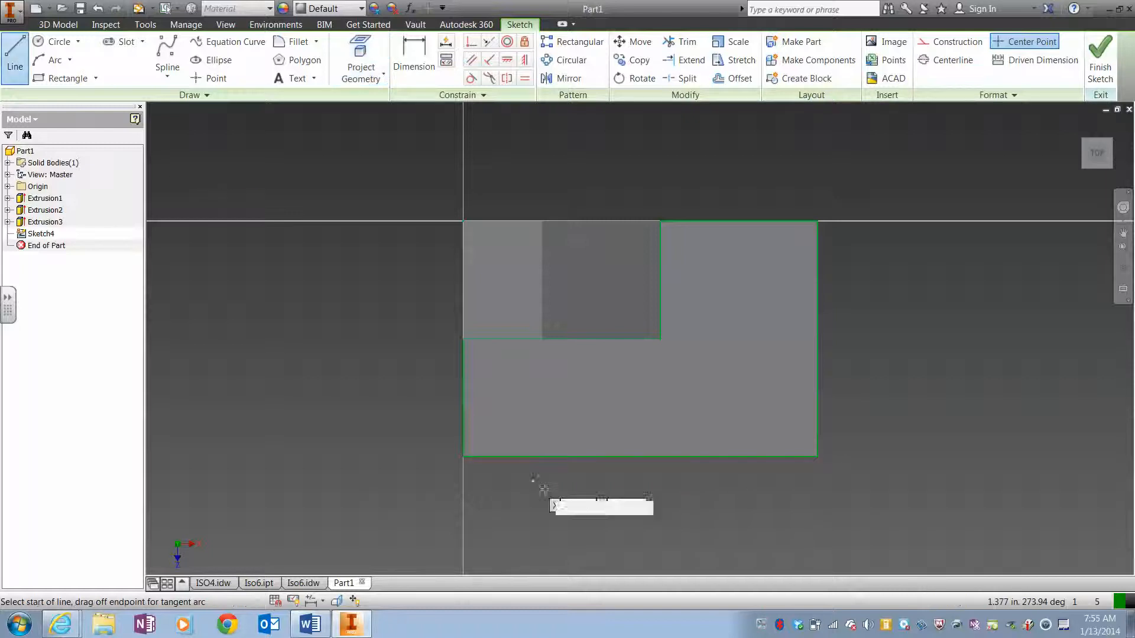
{"action": "left_click", "coordinate": [575, 456]}
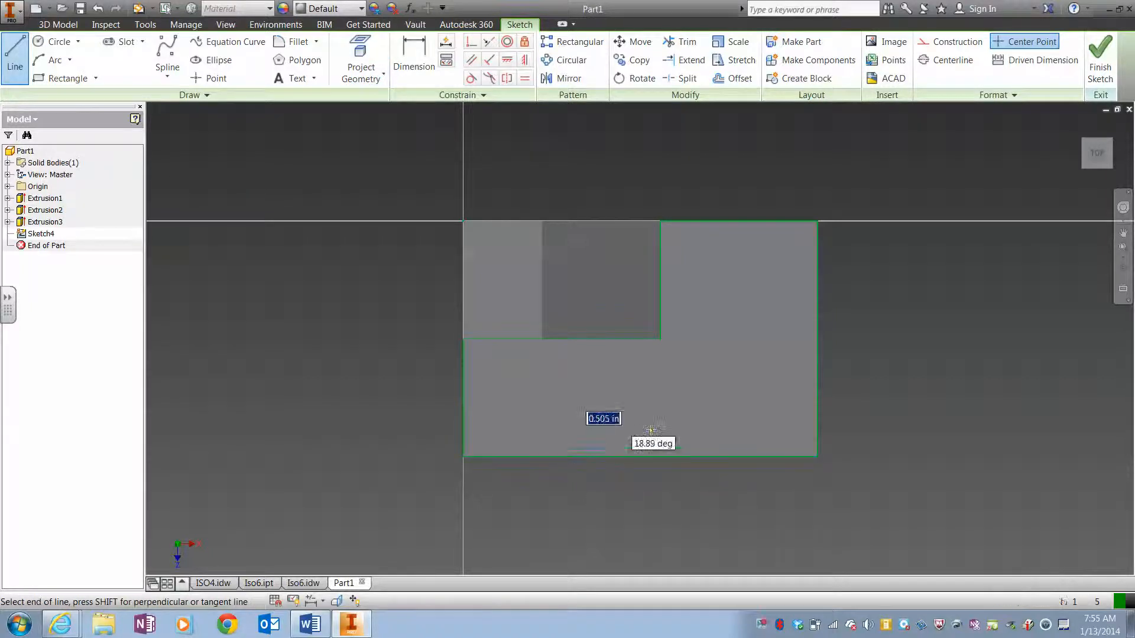
{"action": "left_click", "coordinate": [816, 358]}
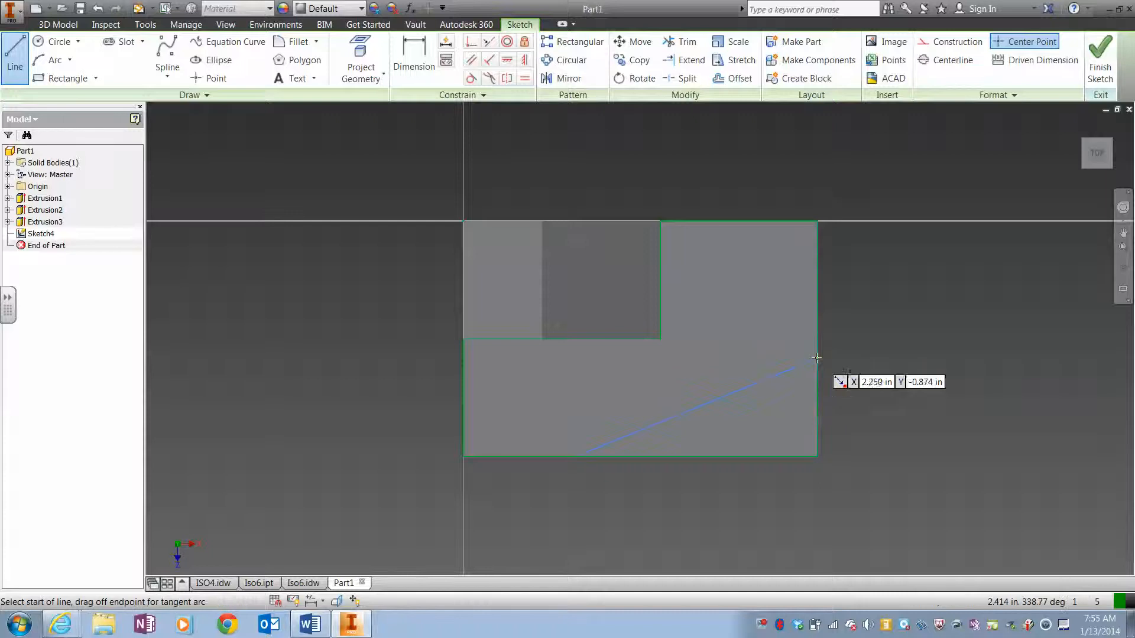
Check the corner cut in the reference drawing and try to dimension the slanted line's lower end from the base's left corner.
{"action": "left_click", "coordinate": [303, 627]}
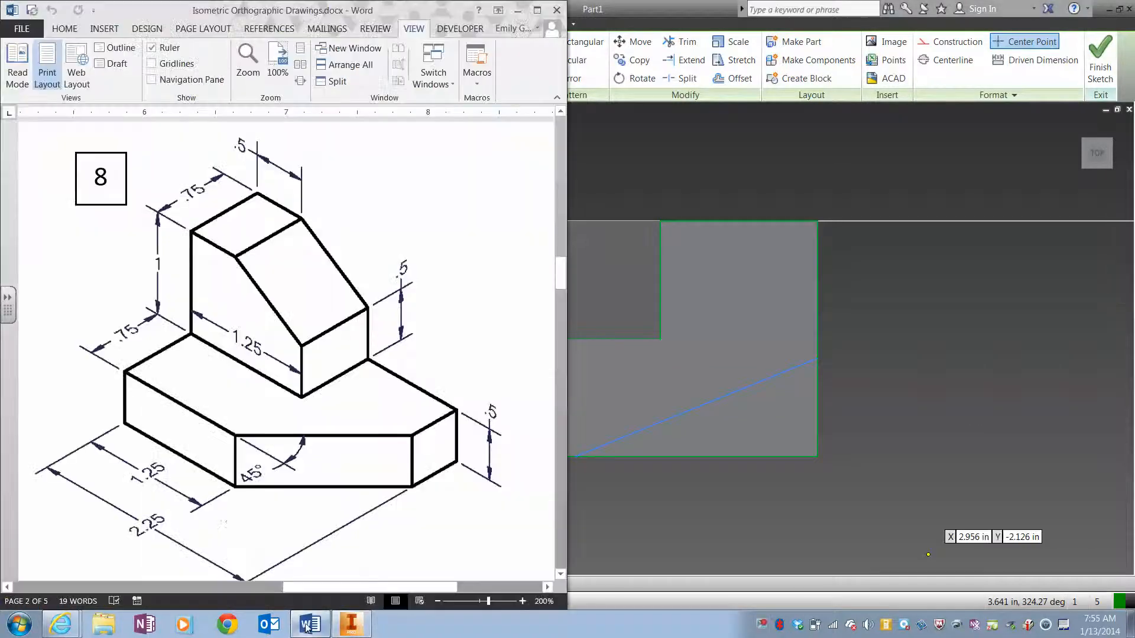
{"action": "left_click", "coordinate": [688, 521]}
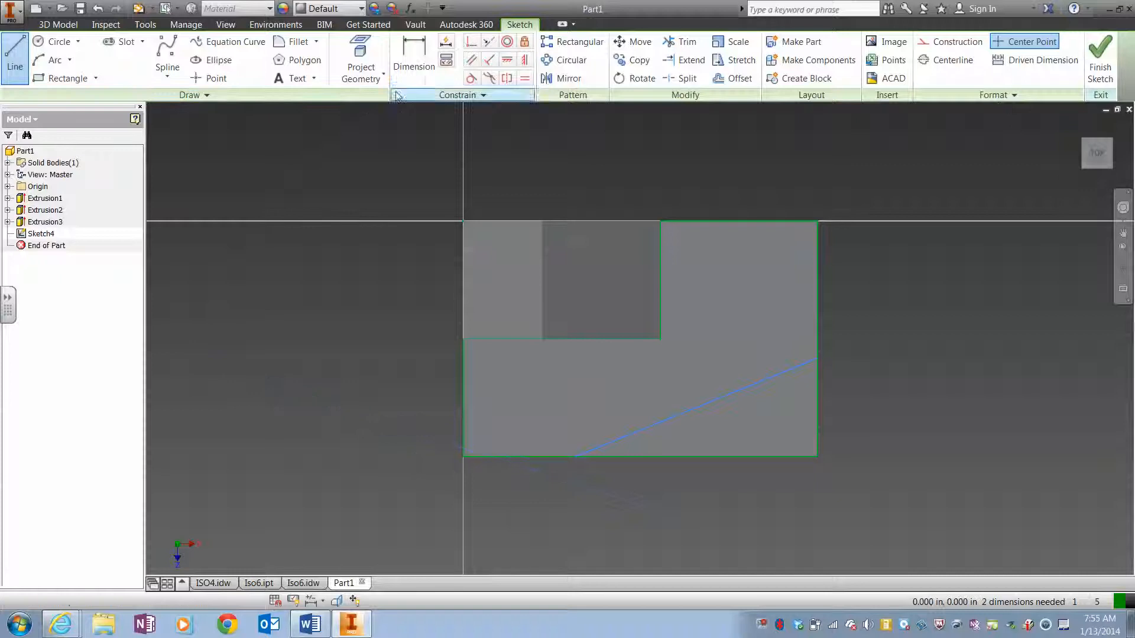
{"action": "left_click", "coordinate": [414, 60]}
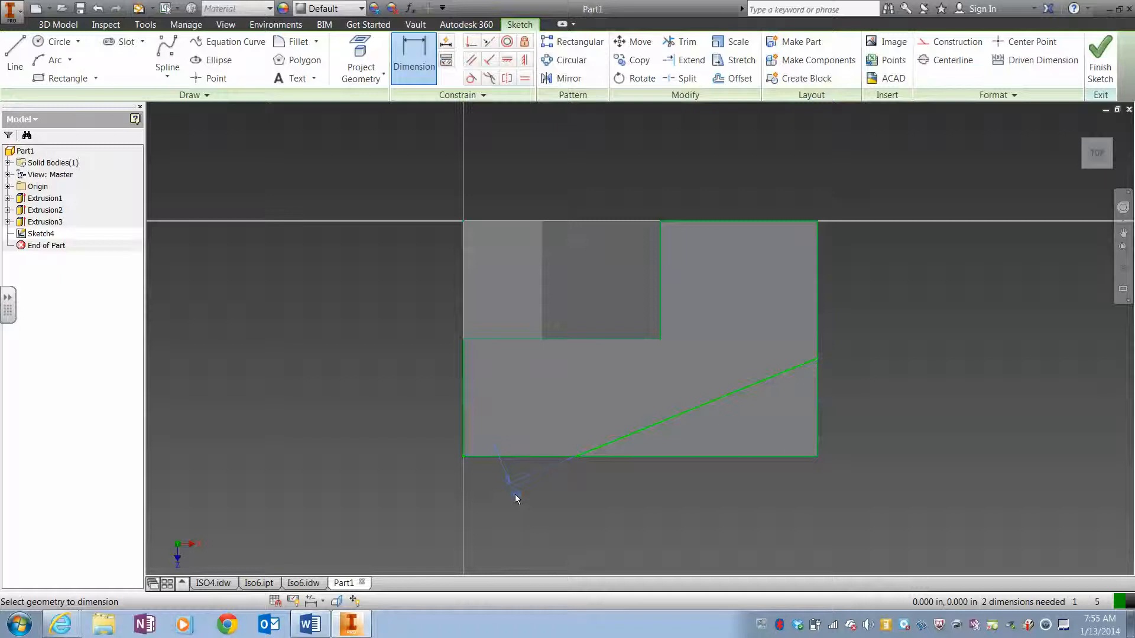
{"action": "key", "text": "Escape"}
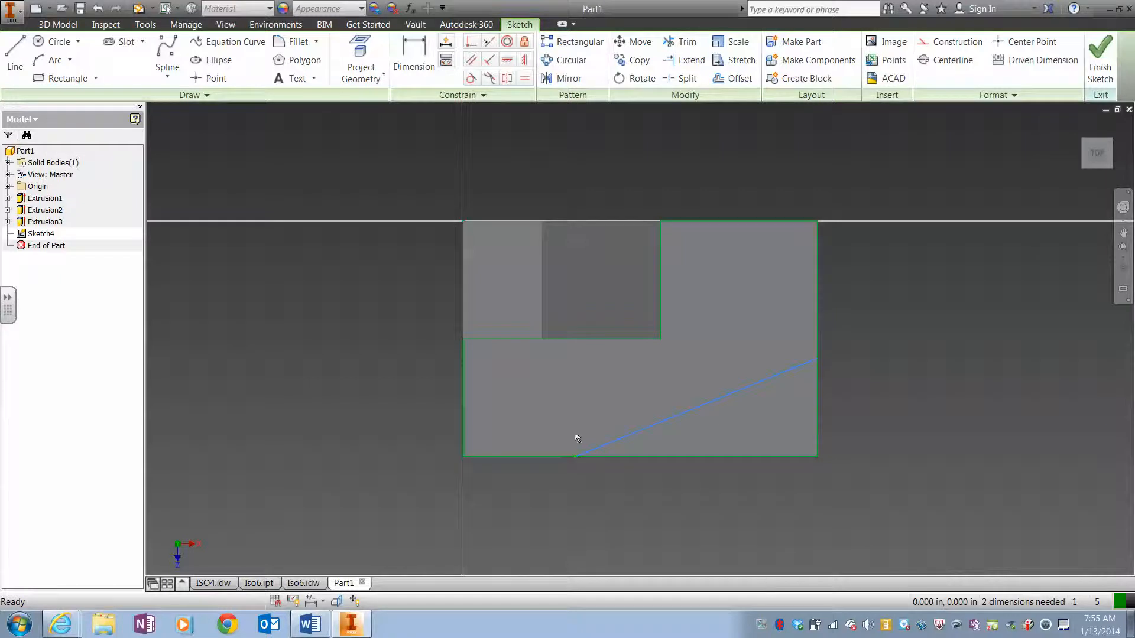
Dimension the angle between the slanted line and the base's front edge as 45°.
{"action": "left_click", "coordinate": [647, 427]}
{"action": "left_click", "coordinate": [414, 59]}
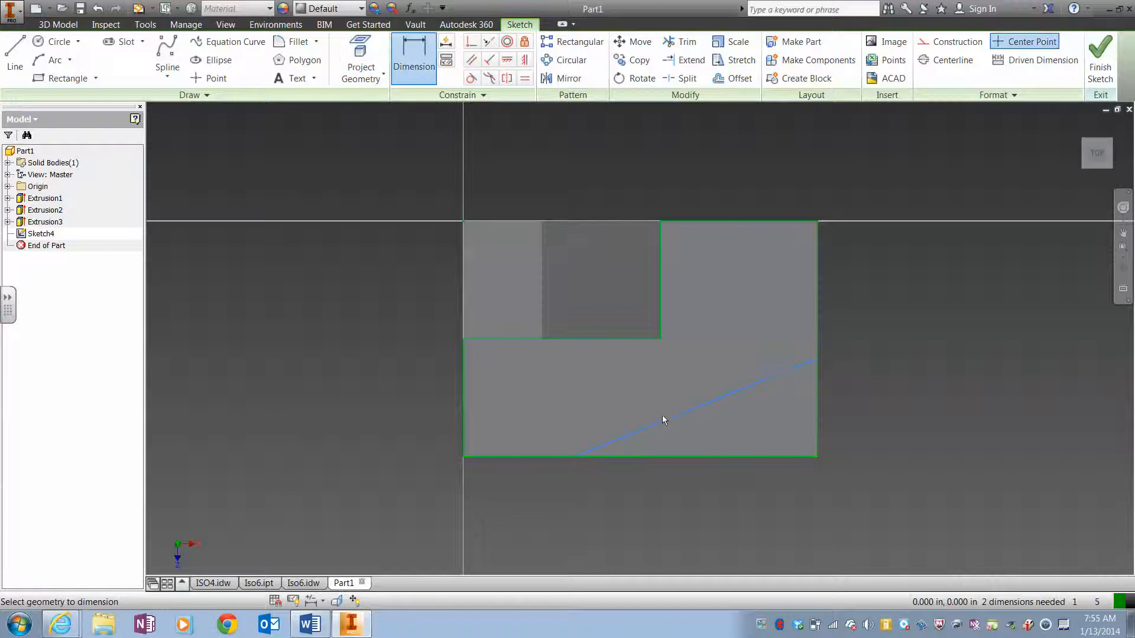
{"action": "left_click", "coordinate": [666, 456]}
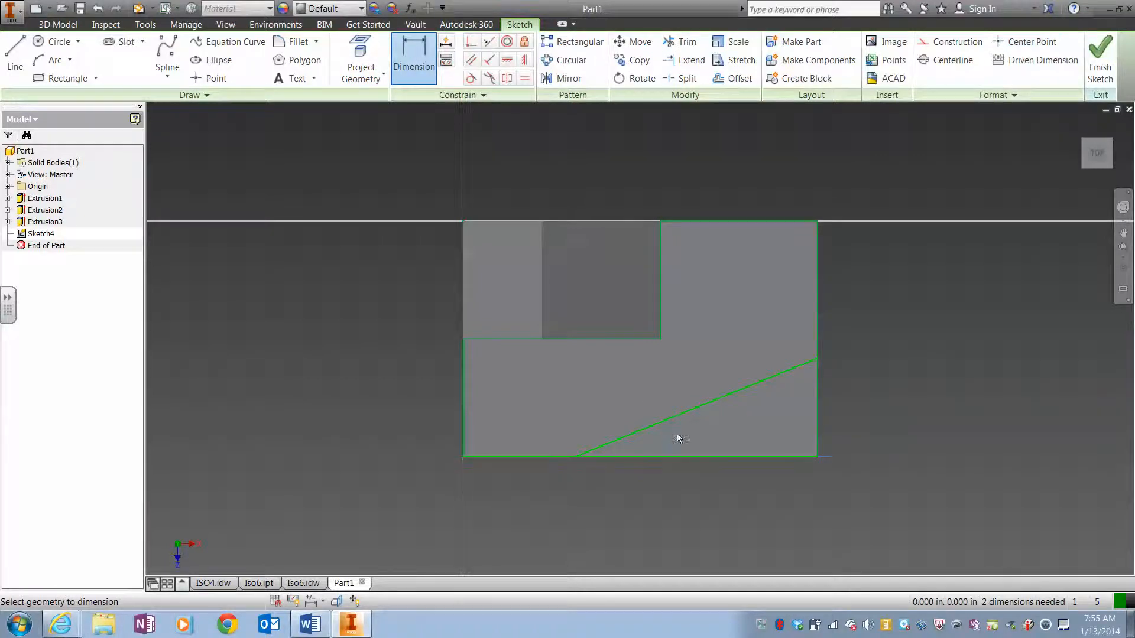
{"action": "left_click", "coordinate": [878, 397]}
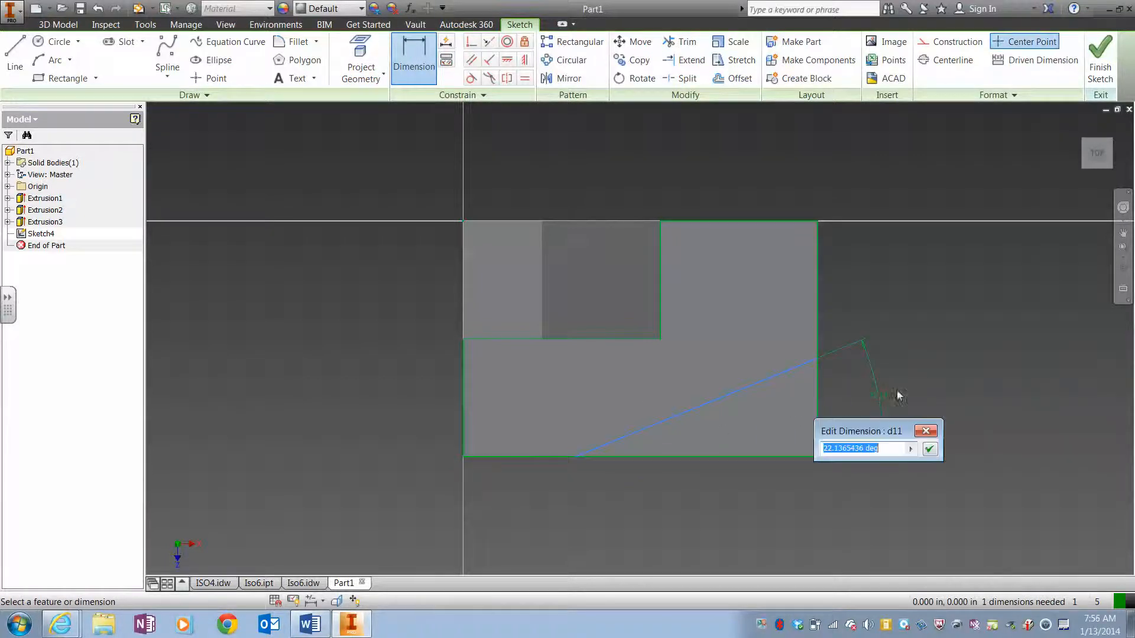
{"action": "type", "text": "45"}
{"action": "key", "text": "Return"}
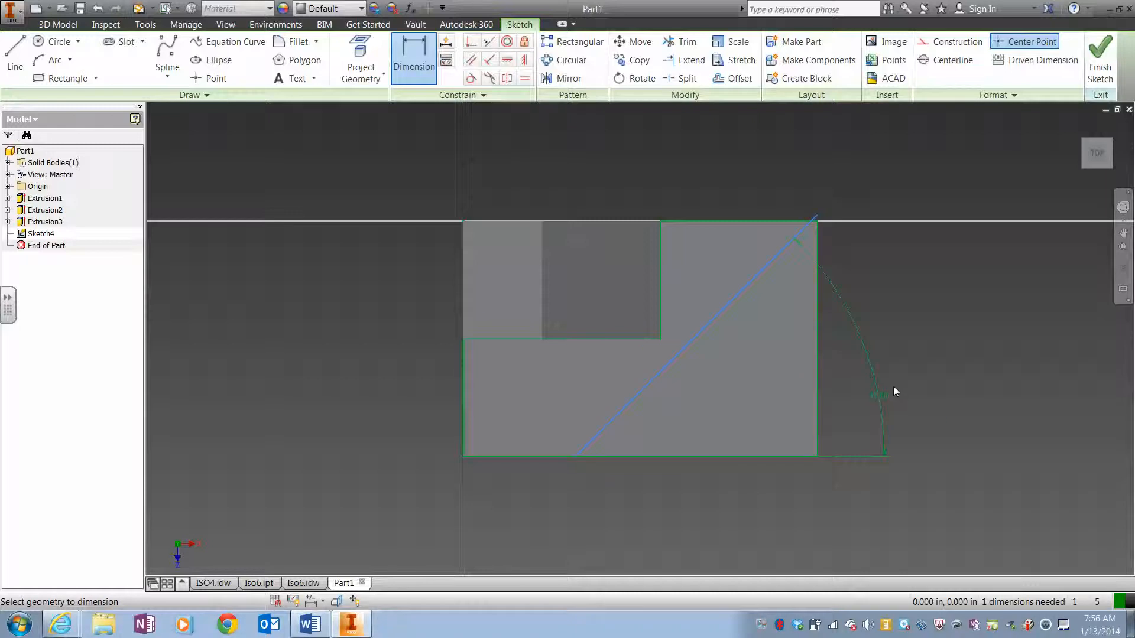
Dimension the slanted line's lower end 1.25 in from the base's front-left corner and compare it with the reference drawing.
{"action": "left_click", "coordinate": [573, 456]}
{"action": "left_click", "coordinate": [463, 455]}
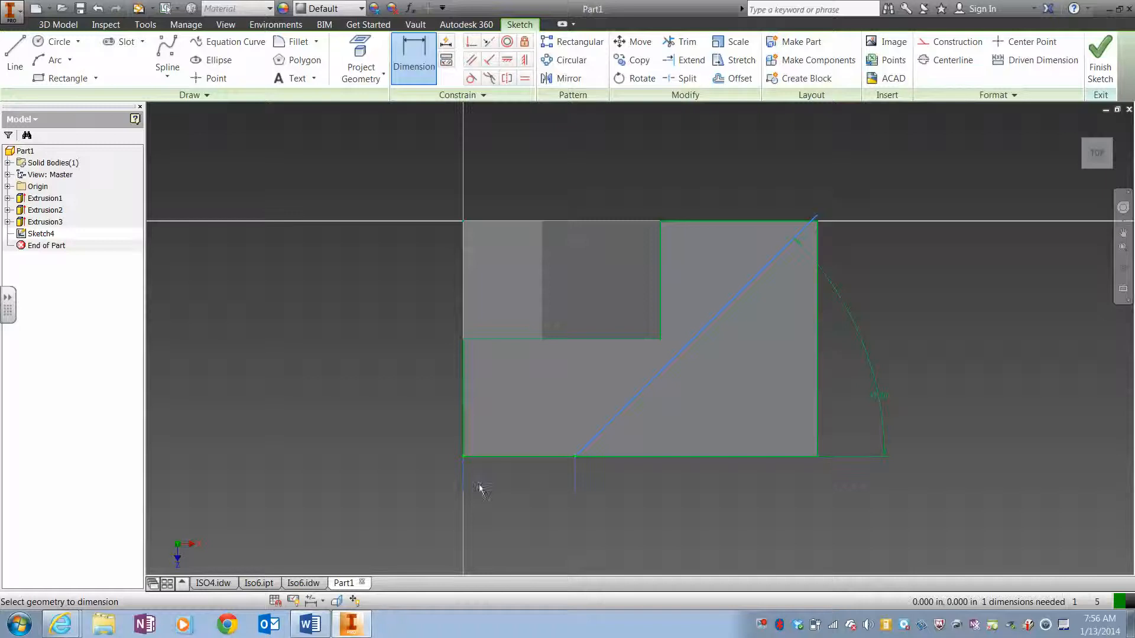
{"action": "left_click", "coordinate": [521, 509]}
{"action": "type", "text": "1.25"}
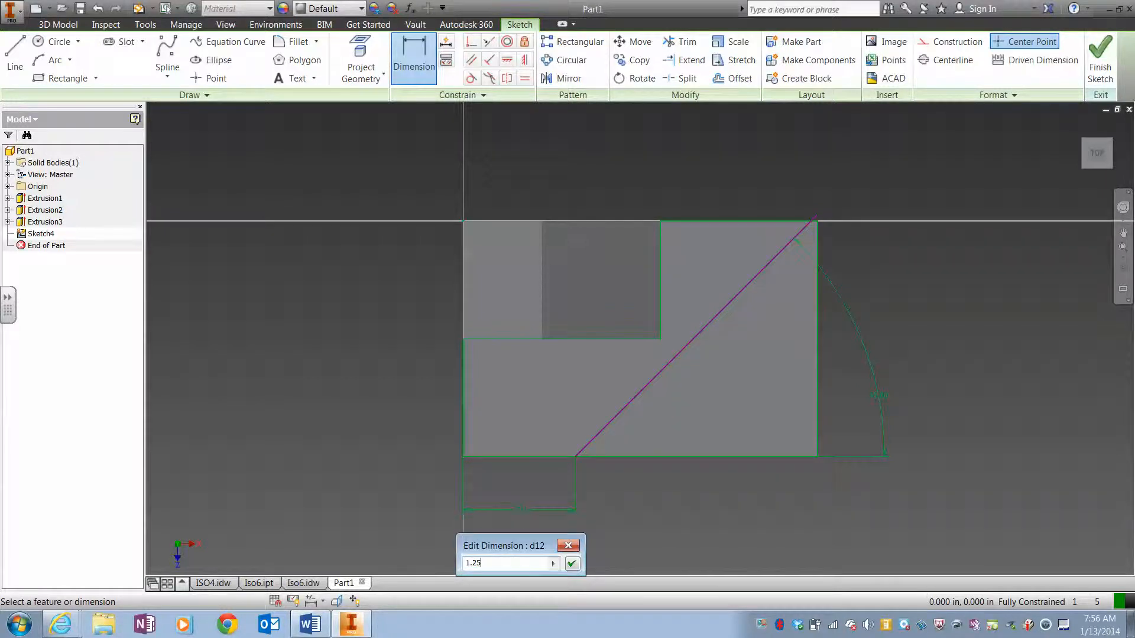
{"action": "key", "text": "Return"}
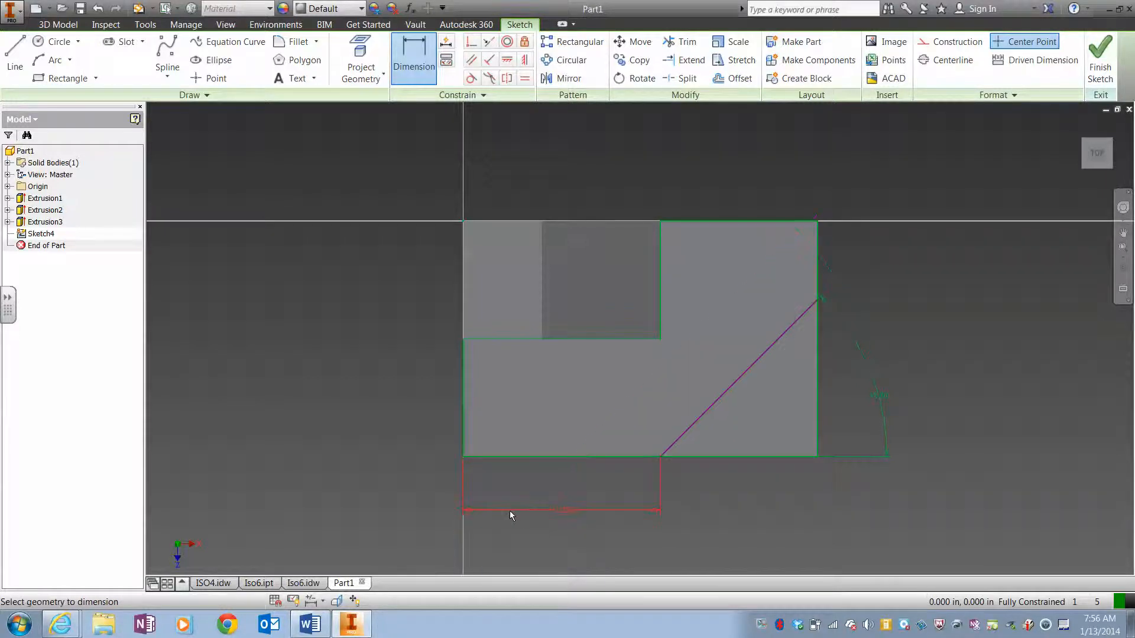
{"action": "left_click", "coordinate": [312, 627]}
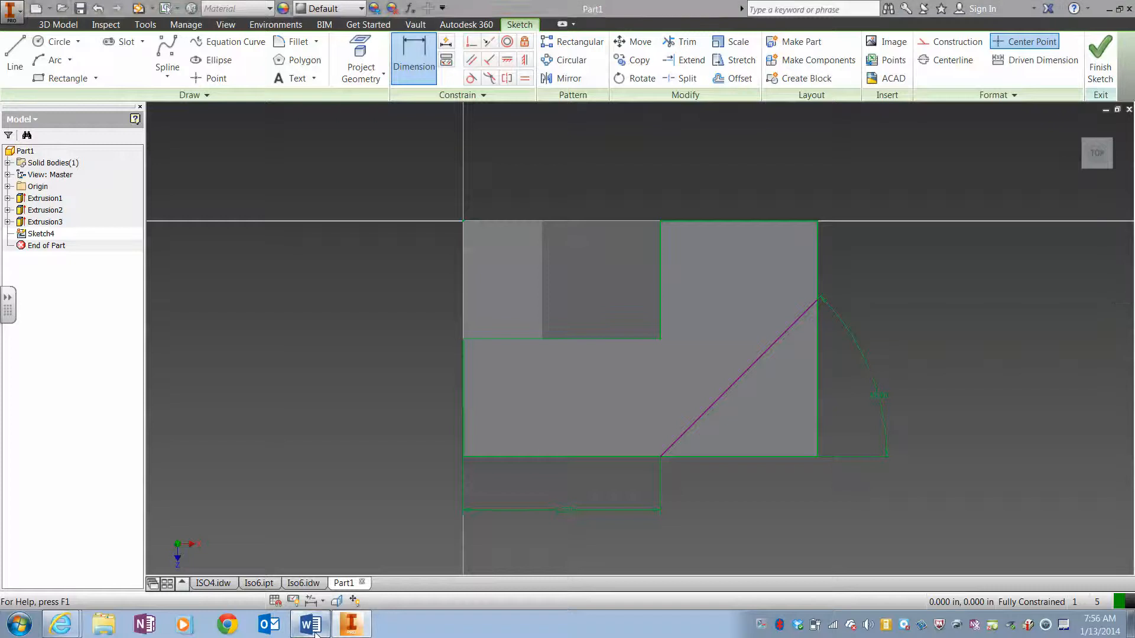
{"action": "left_click", "coordinate": [780, 546]}
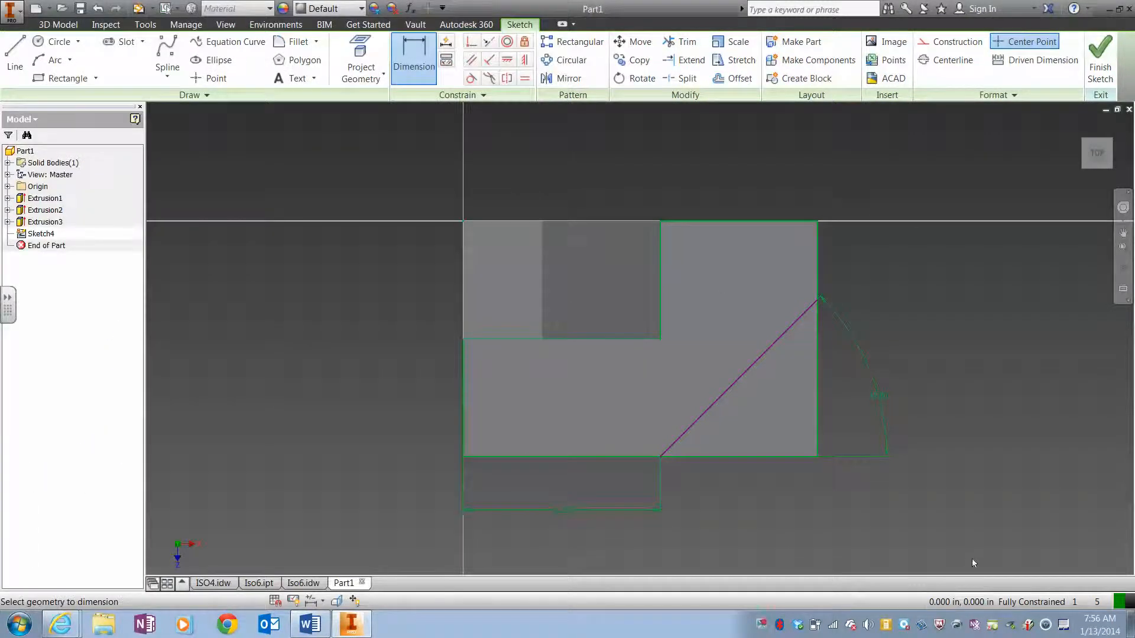
Finish the sketch and cut the triangular corner profile through all of the base with Extrude.
{"action": "left_click", "coordinate": [1116, 47]}
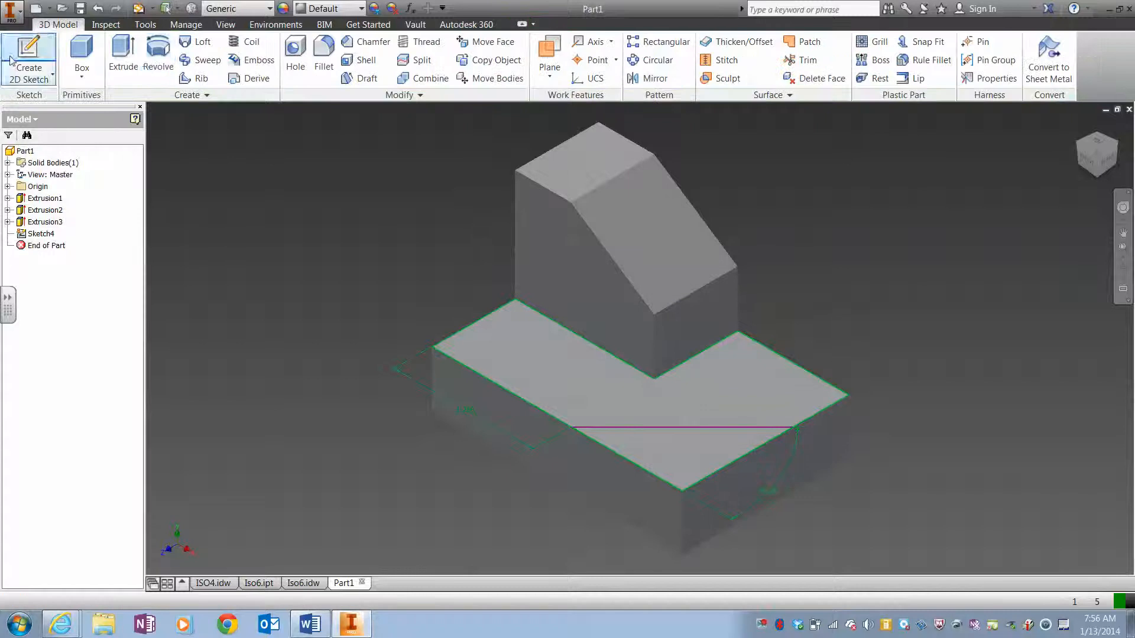
{"action": "left_click", "coordinate": [123, 58]}
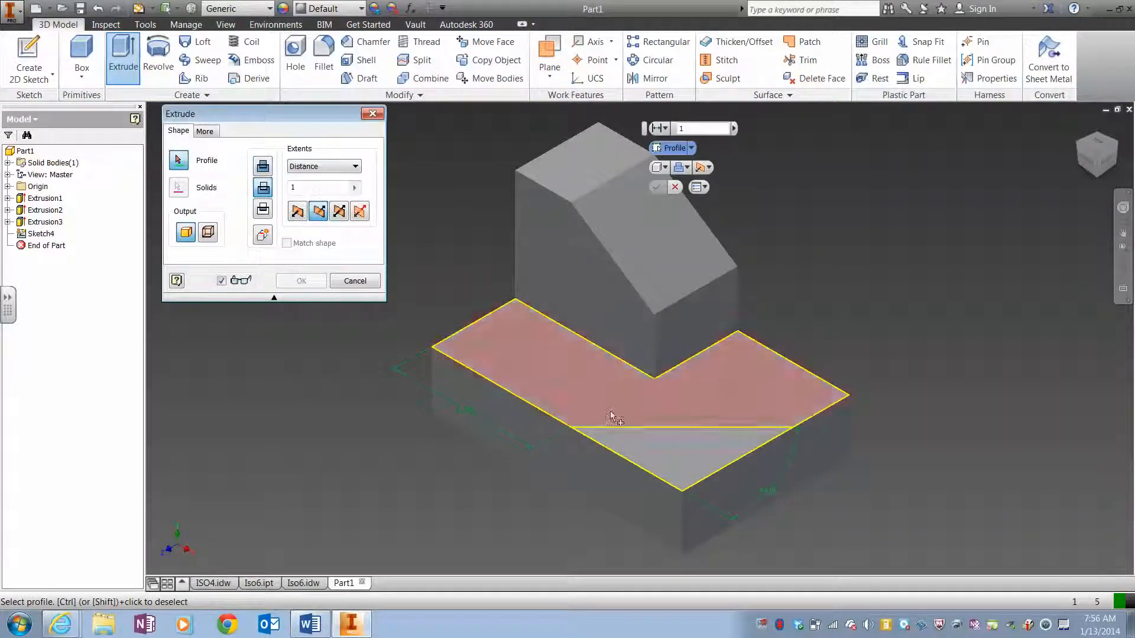
{"action": "left_click", "coordinate": [644, 461]}
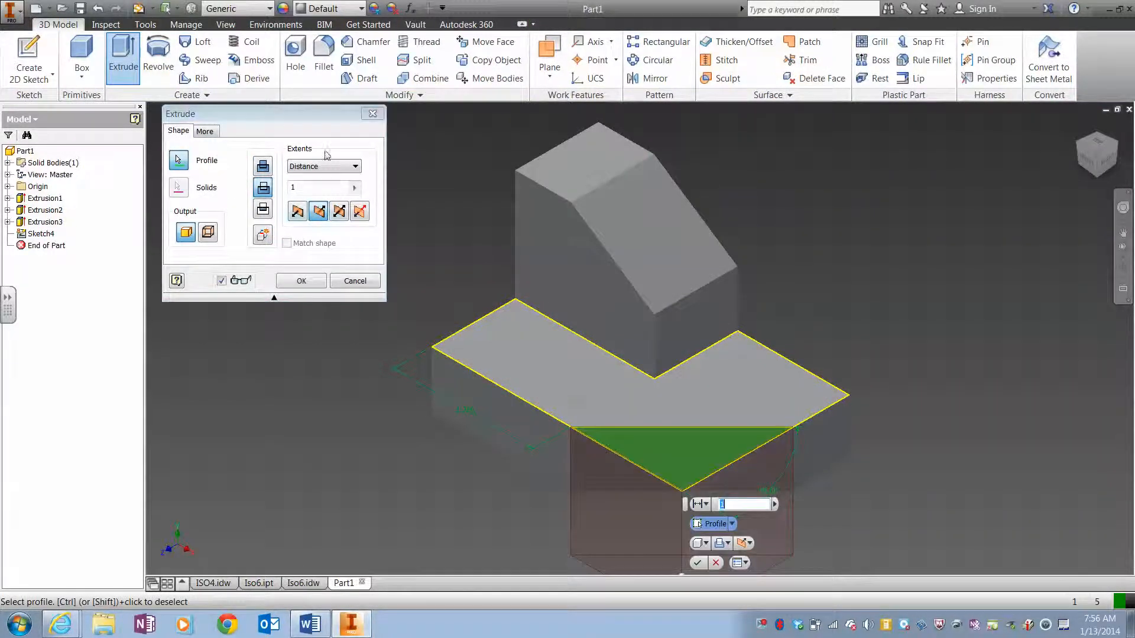
{"action": "left_click", "coordinate": [323, 166]}
{"action": "left_click", "coordinate": [332, 220]}
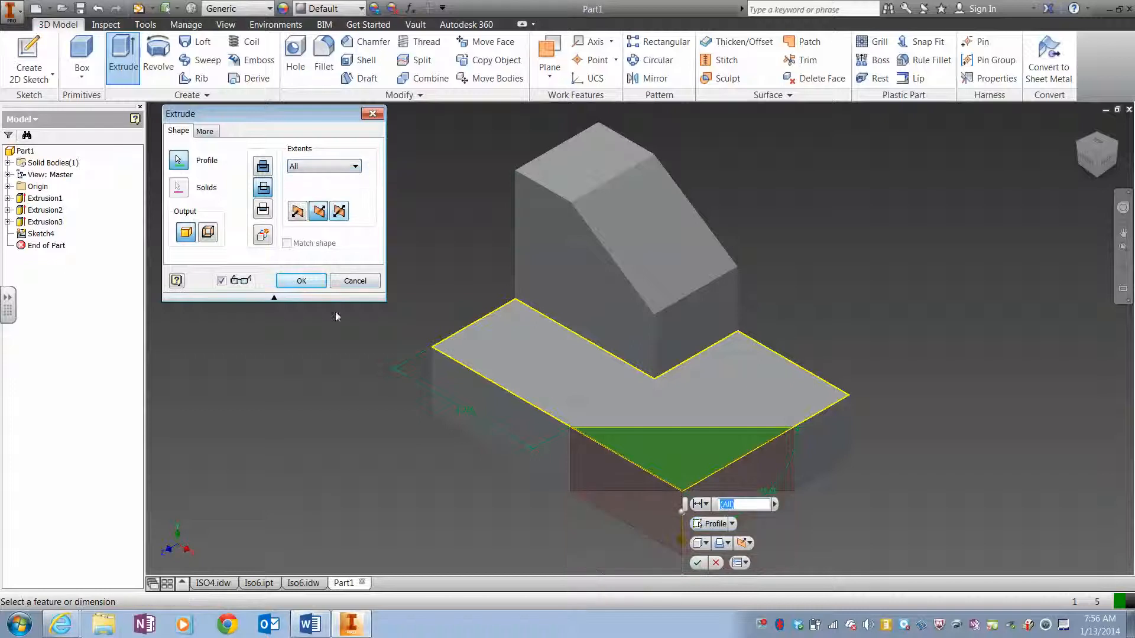
{"action": "left_click", "coordinate": [300, 281]}
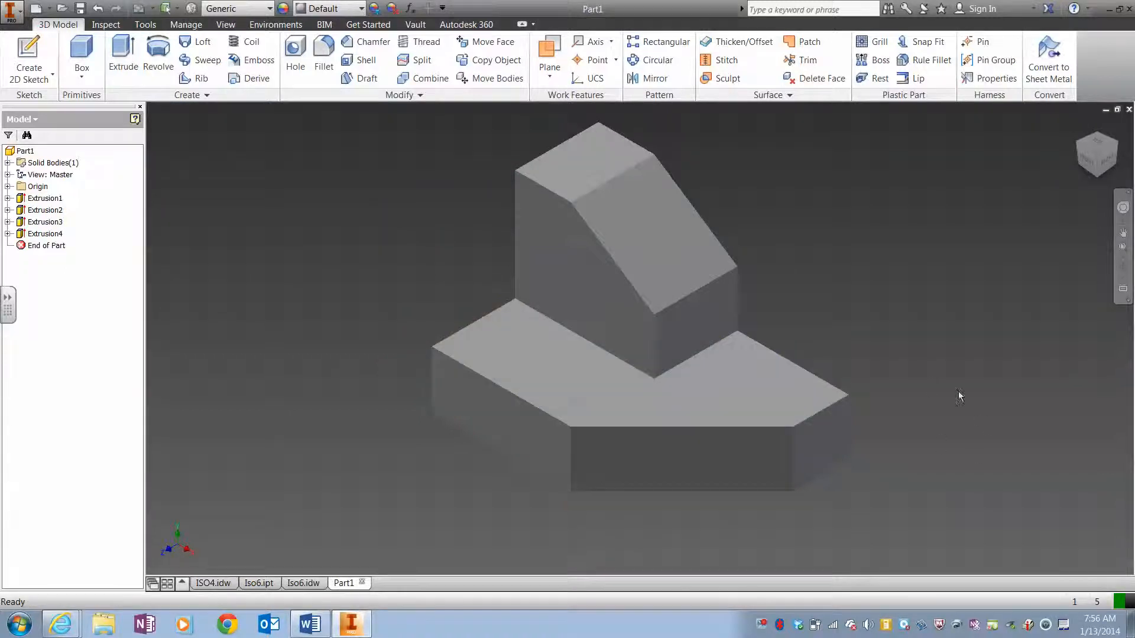
Adjust the whole part's appearance to red with RGB values 229, 45, 45.
{"action": "left_click", "coordinate": [373, 8]}
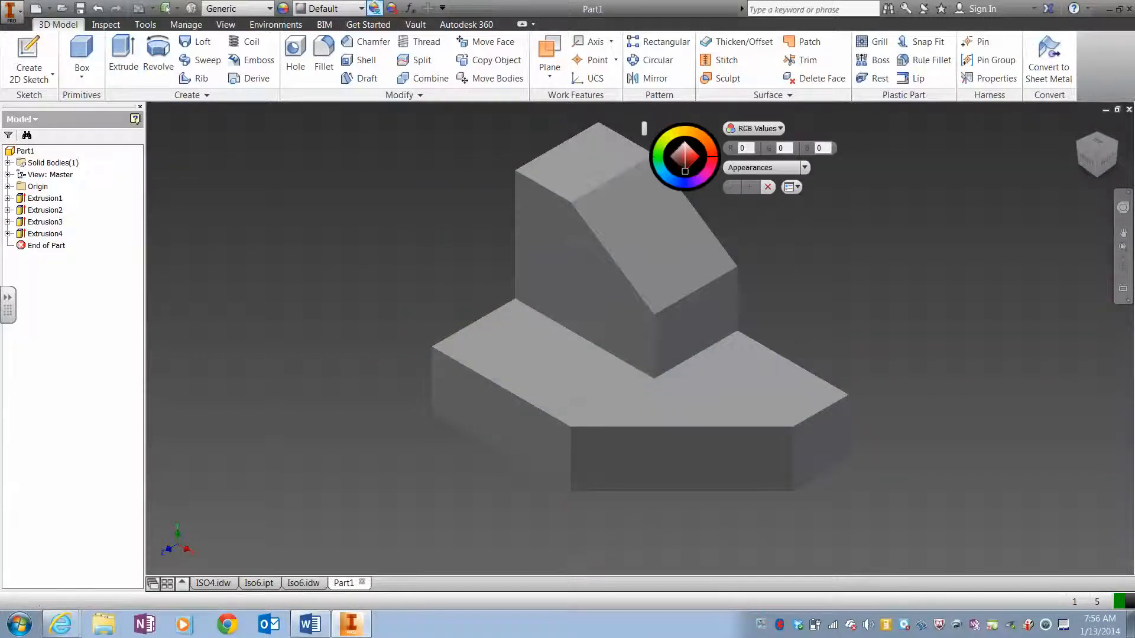
{"action": "left_click", "coordinate": [518, 164]}
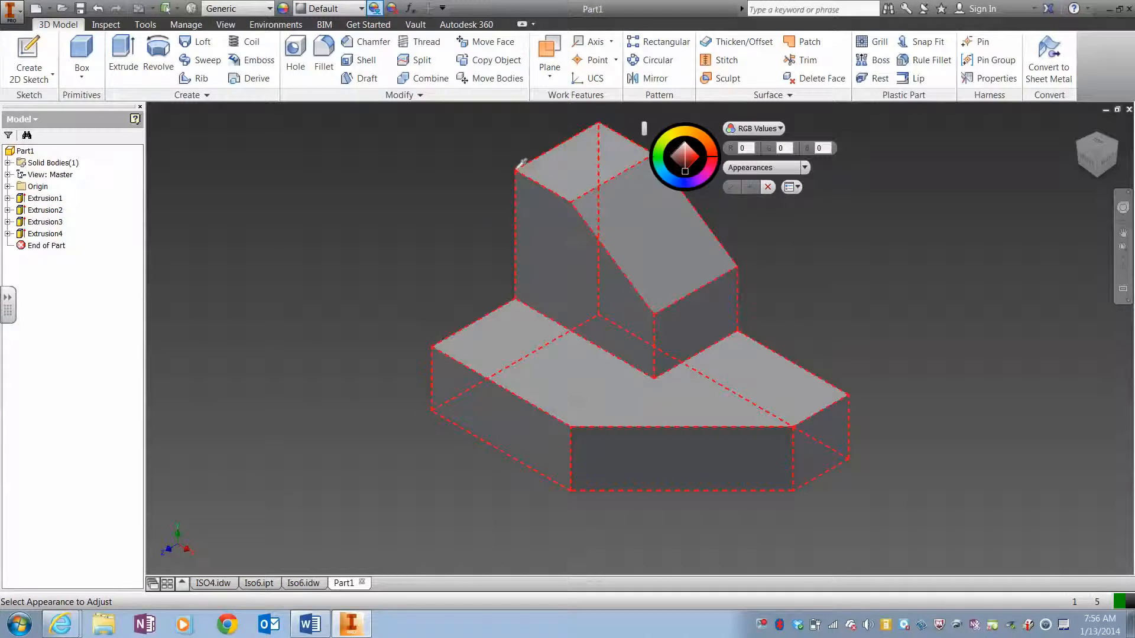
{"action": "left_click", "coordinate": [701, 155]}
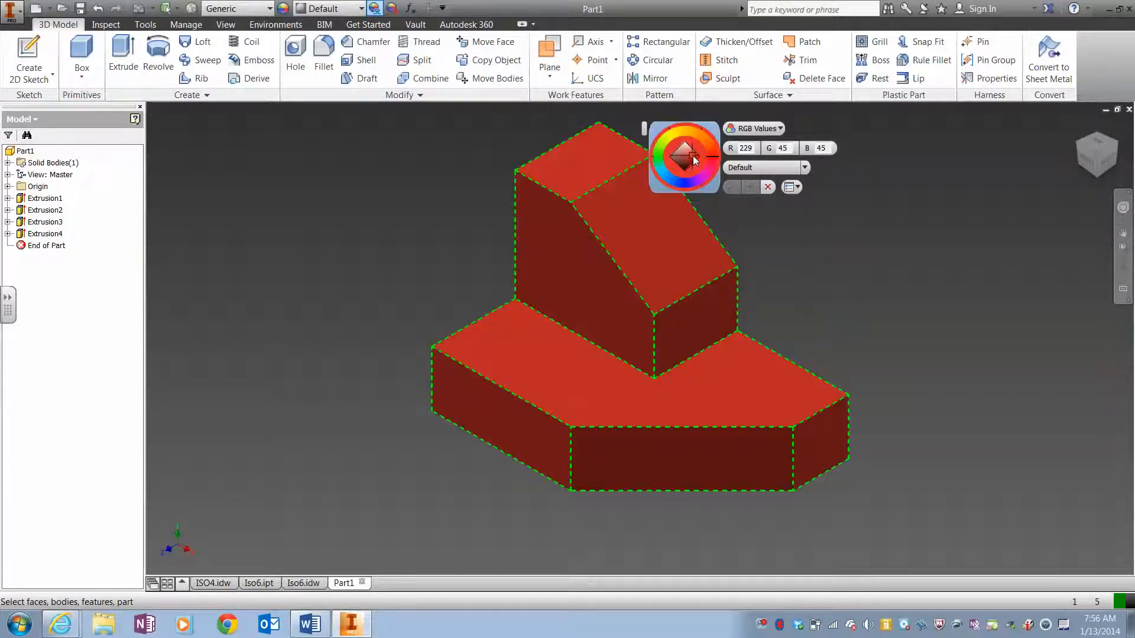
{"action": "left_click", "coordinate": [732, 187]}
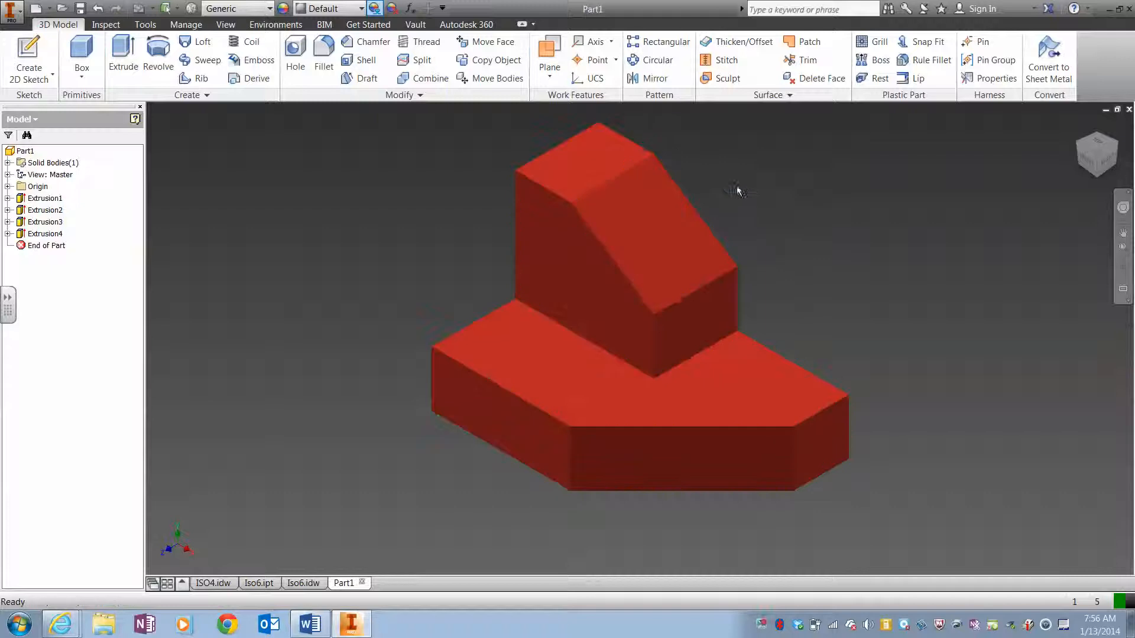
Save the part as iso8 in the 7_Iso_Shapes folder, checking the drawing number in the reference document.
{"action": "left_click", "coordinate": [16, 18]}
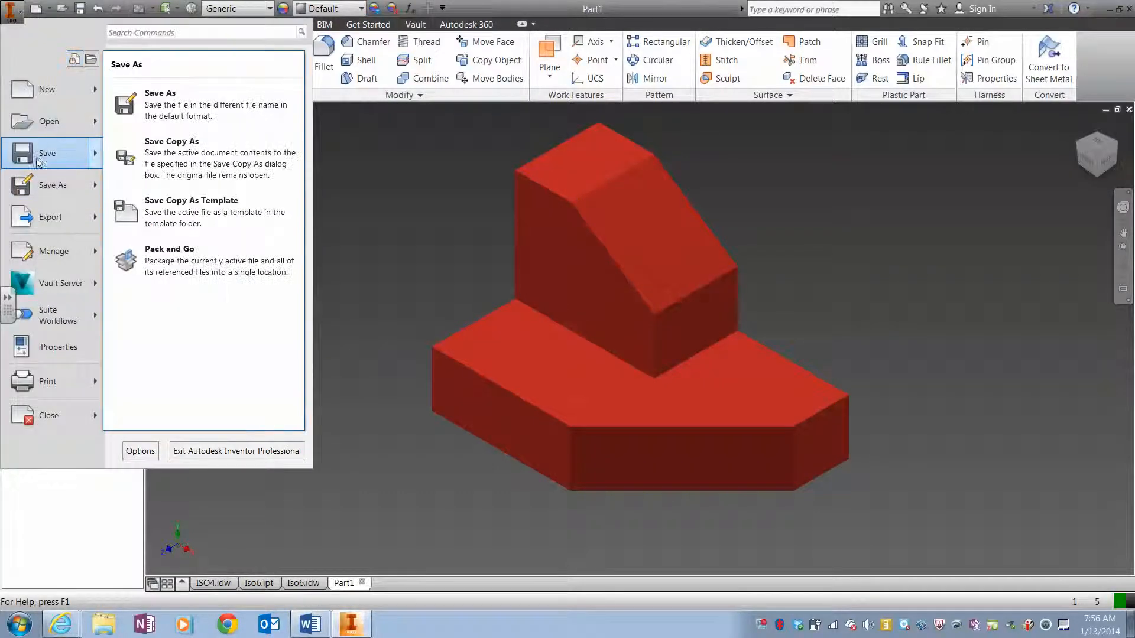
{"action": "left_click", "coordinate": [40, 155]}
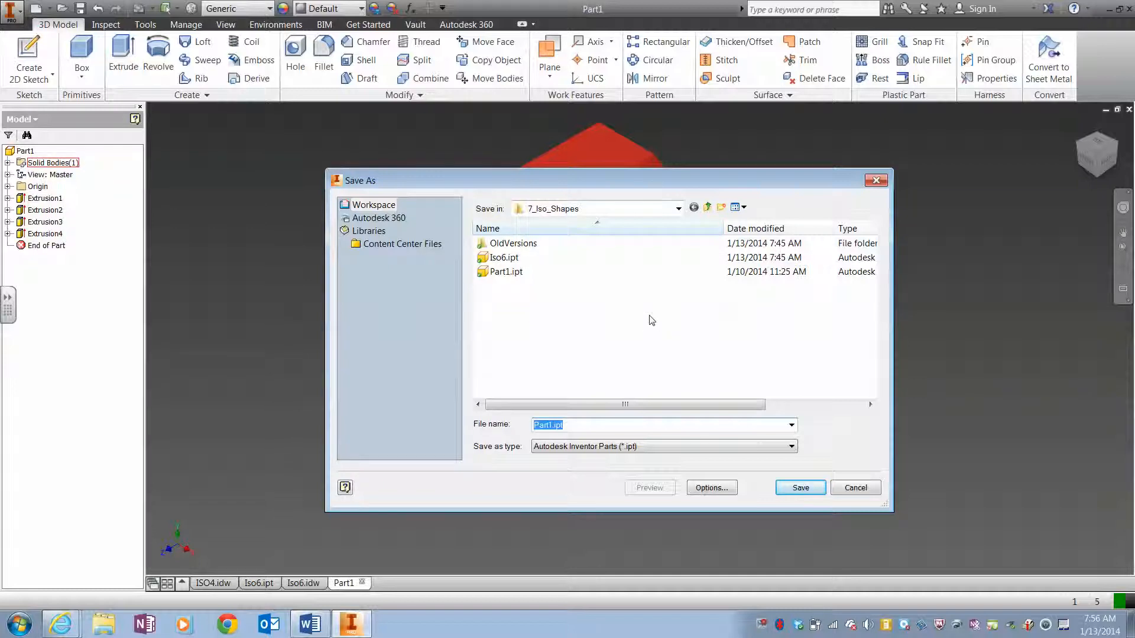
{"action": "type", "text": "iso"}
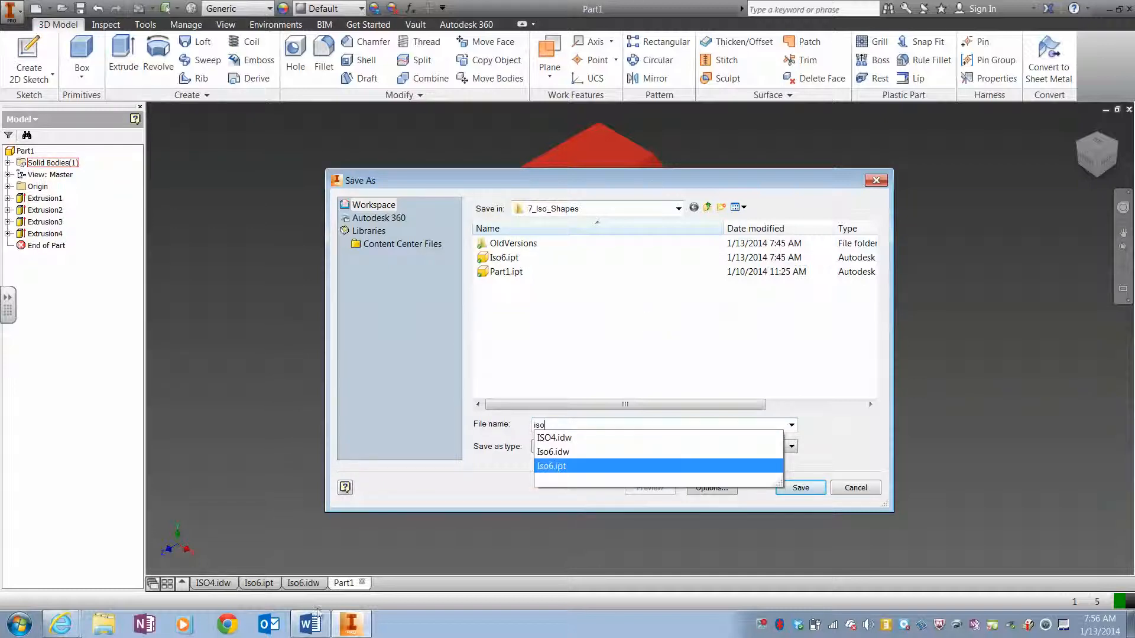
{"action": "left_click", "coordinate": [304, 631]}
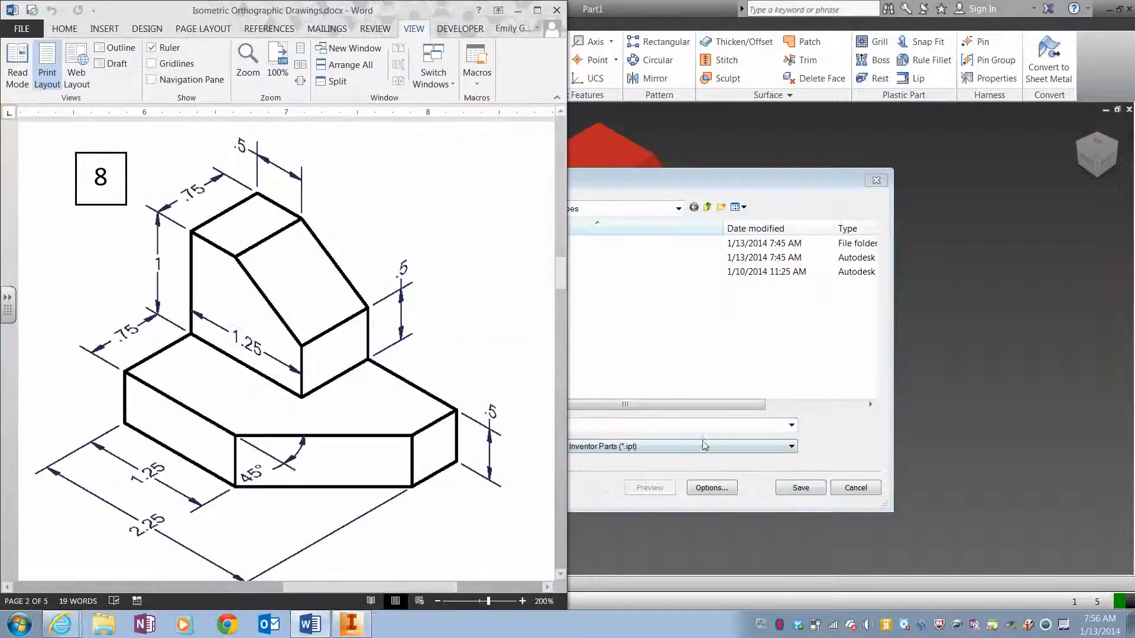
{"action": "left_click", "coordinate": [692, 424]}
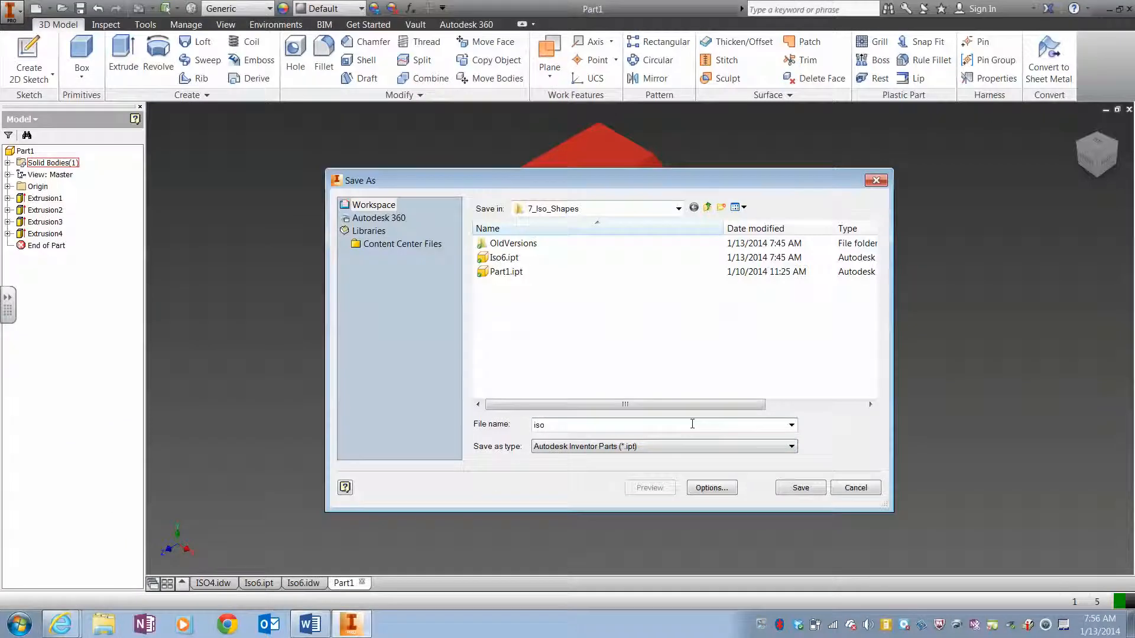
{"action": "type", "text": "8"}
{"action": "left_click", "coordinate": [804, 487]}
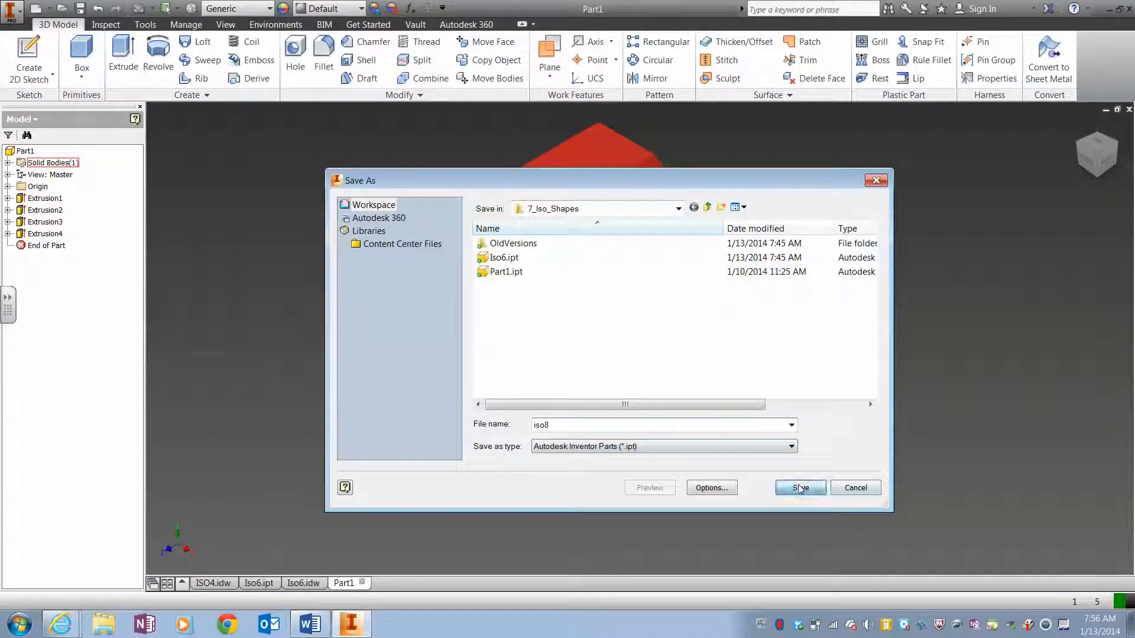